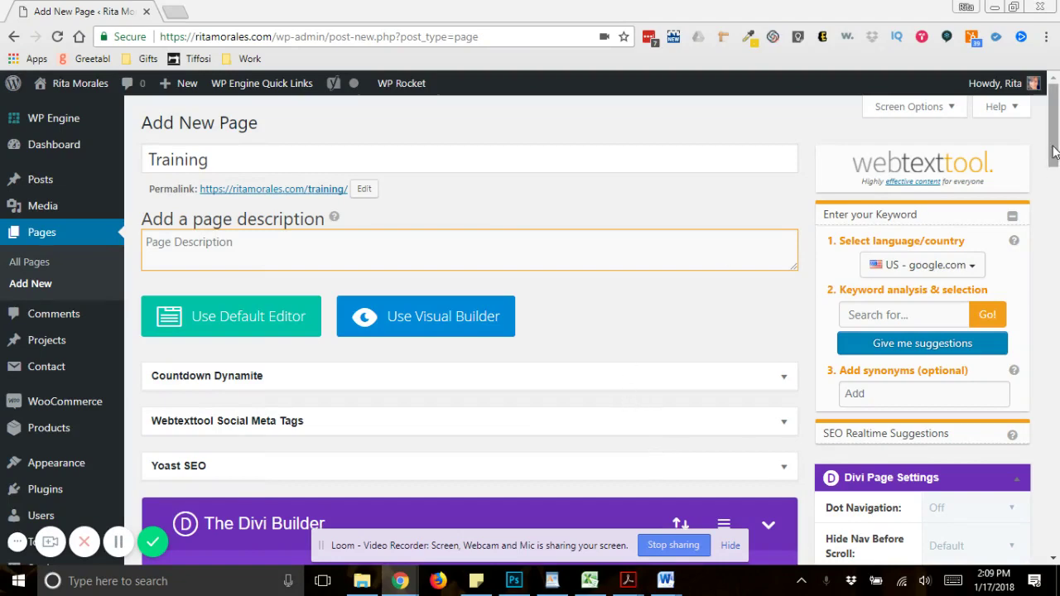
# Set the Training page's template to Blank Page under Page Attributes.
pyautogui.moveTo(1054, 149); pyautogui.dragTo(1057, 279)
pyautogui.click(872, 229)
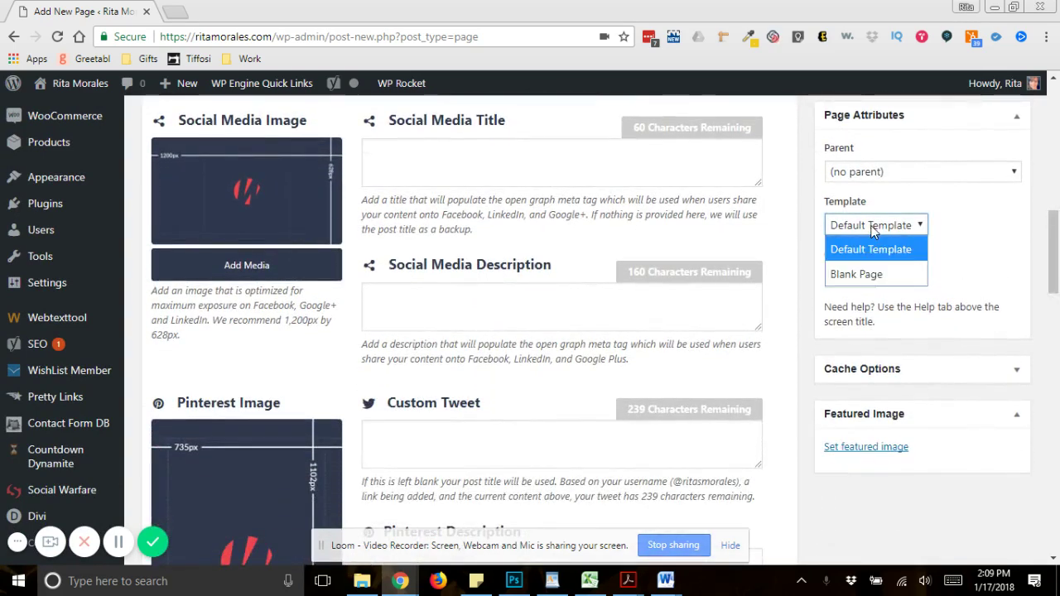
pyautogui.click(854, 276)
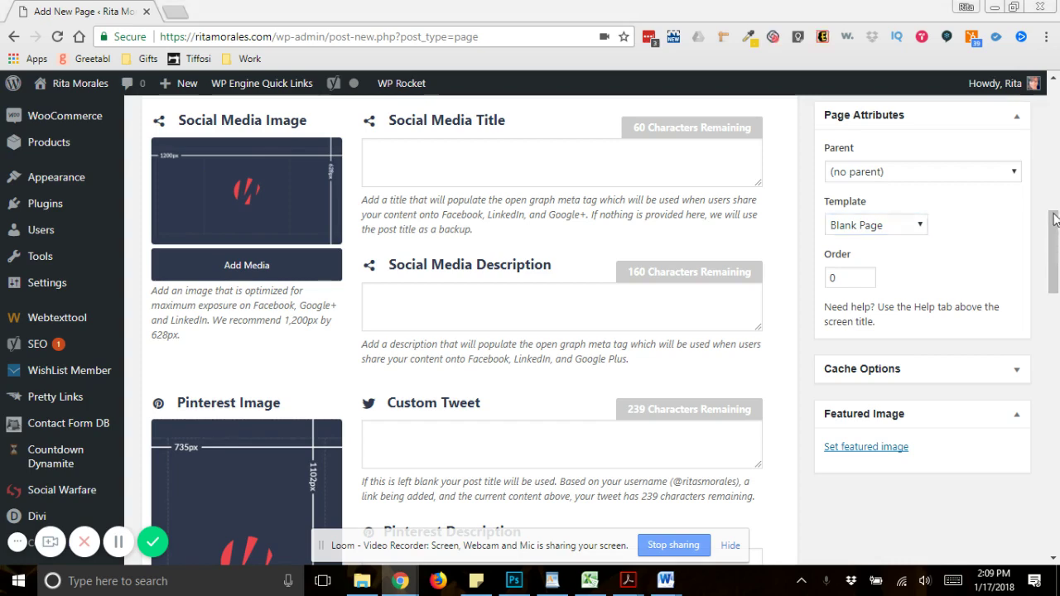
pyautogui.moveTo(1051, 249); pyautogui.dragTo(1053, 116)
# Add a row with one full-width column to the empty section.
pyautogui.scroll(-5, 504, 227)
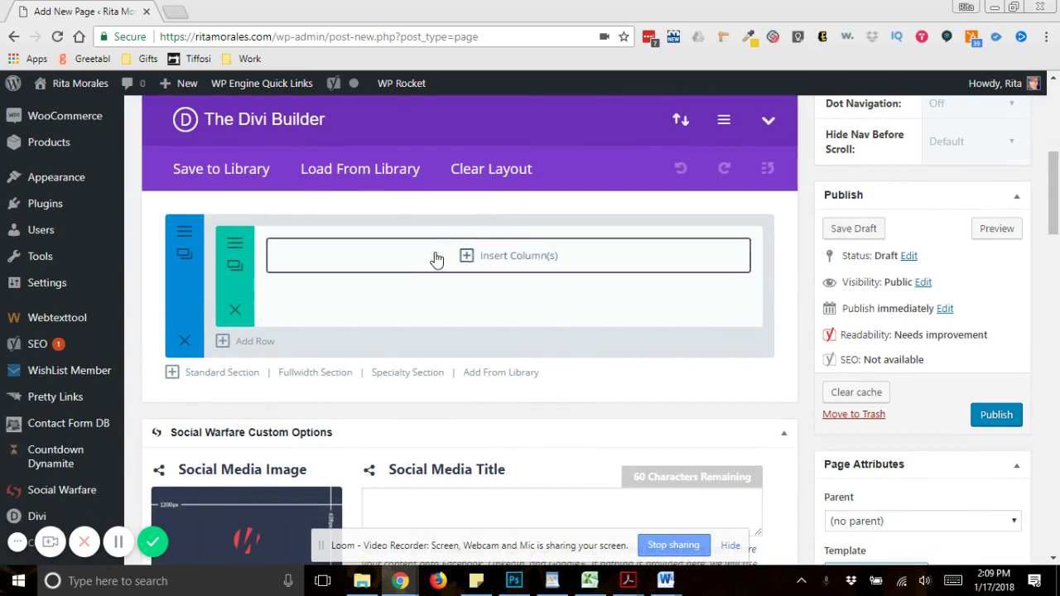
pyautogui.click(436, 256)
pyautogui.click(306, 287)
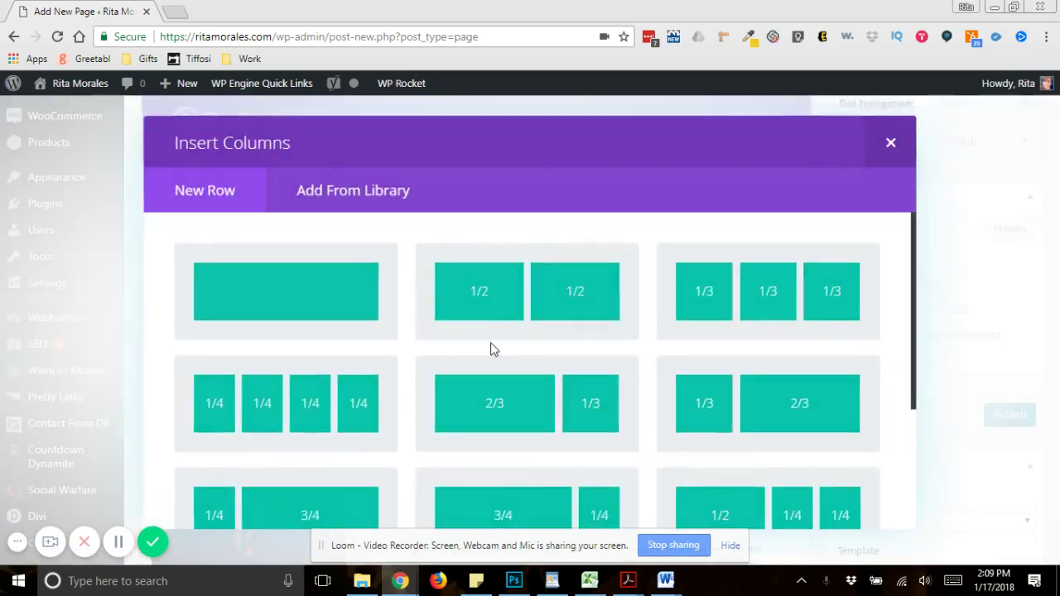
# Insert a Text module reading 'This is my text - headline, sub heading, and three to five bullets'.
pyautogui.click(487, 265)
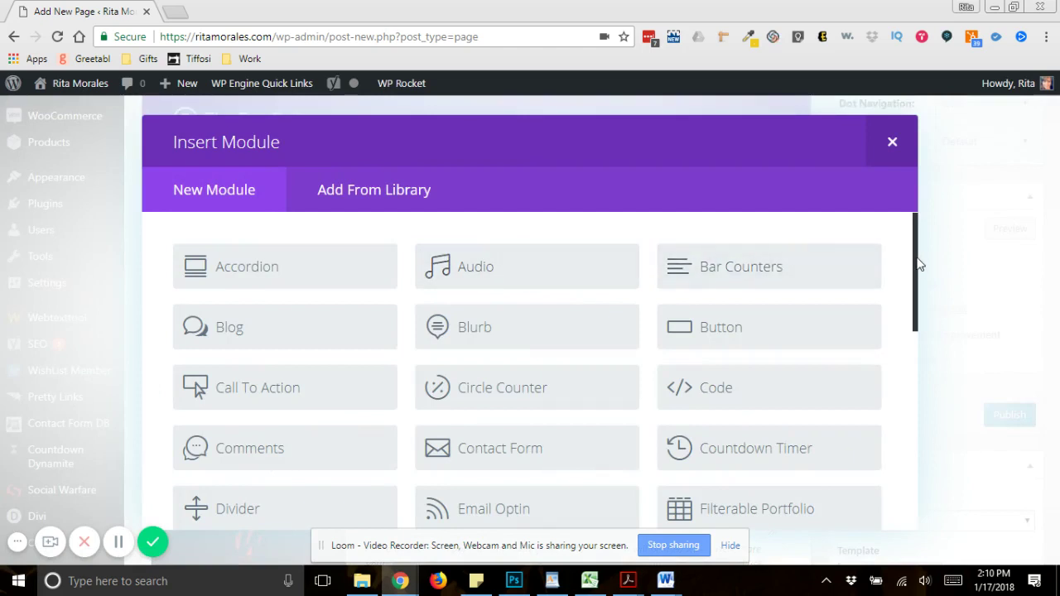
pyautogui.moveTo(916, 265); pyautogui.dragTo(887, 461)
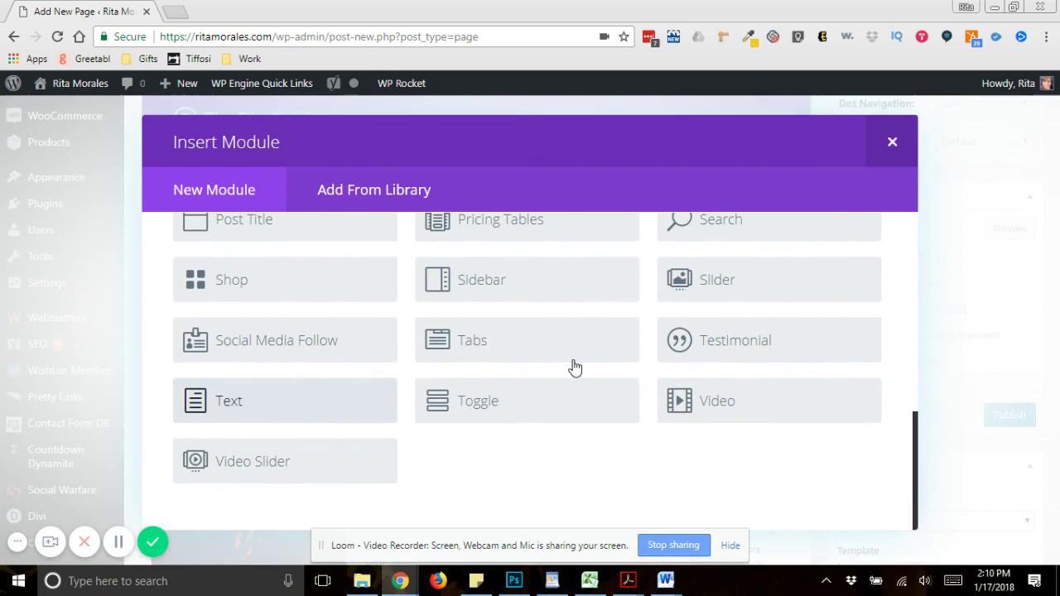
pyautogui.click(320, 395)
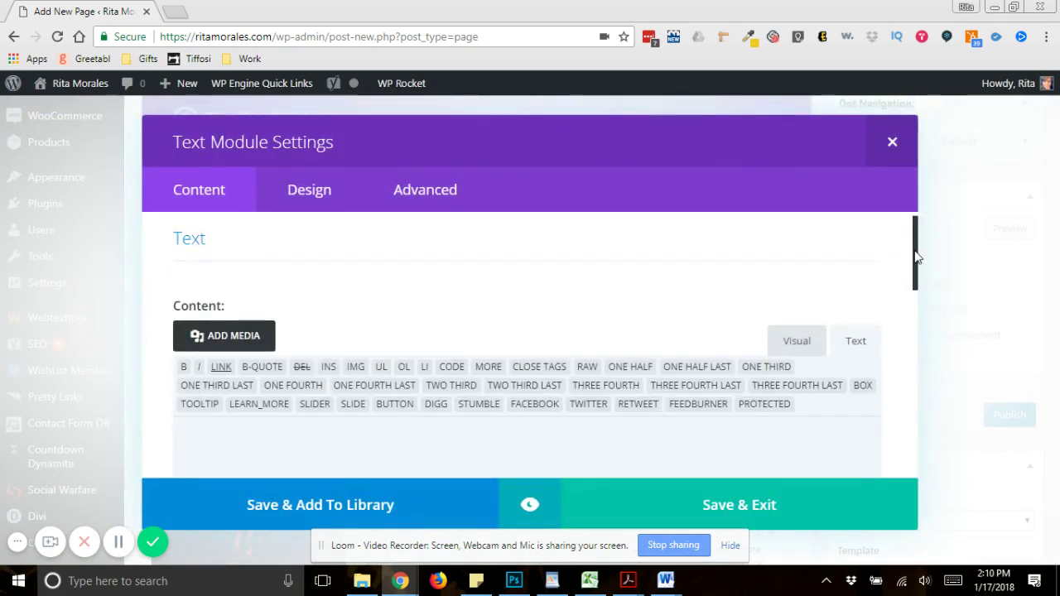
pyautogui.scroll(-2, 569, 395)
pyautogui.write('This')
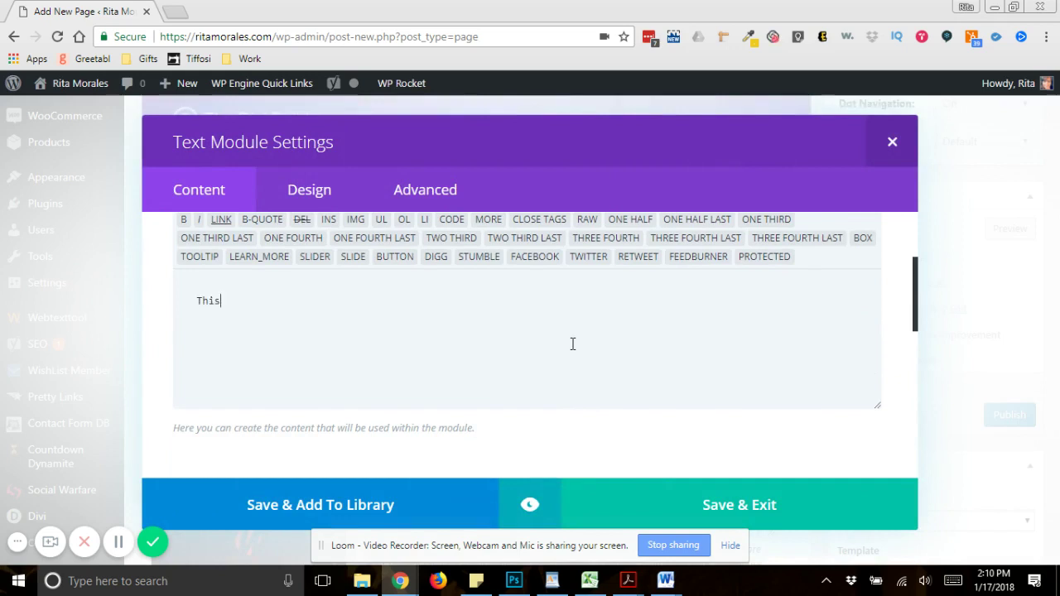
pyautogui.write(' is my text - head')
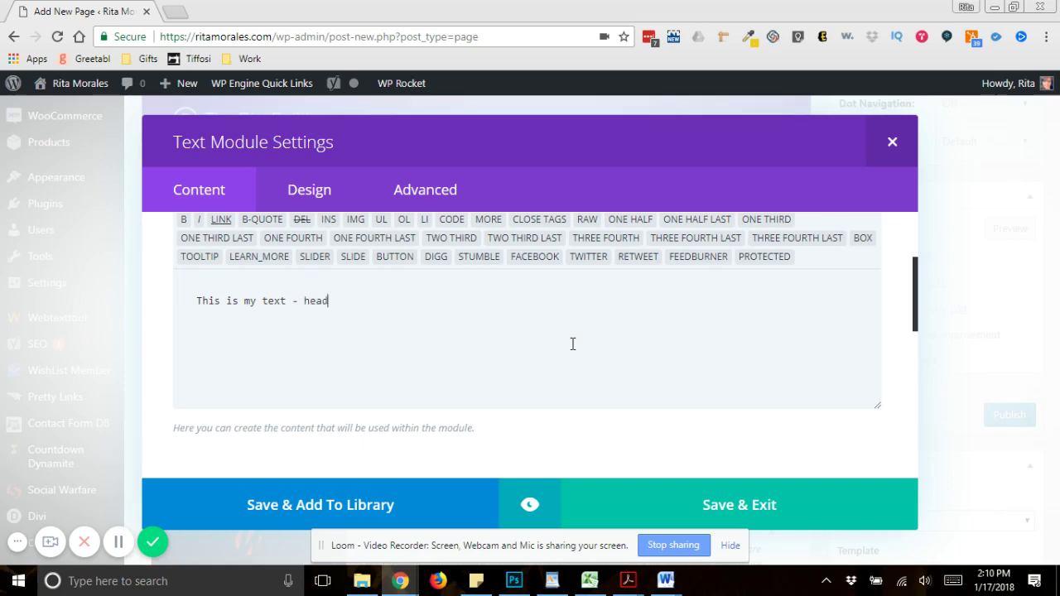
pyautogui.write('line, sub heading, and')
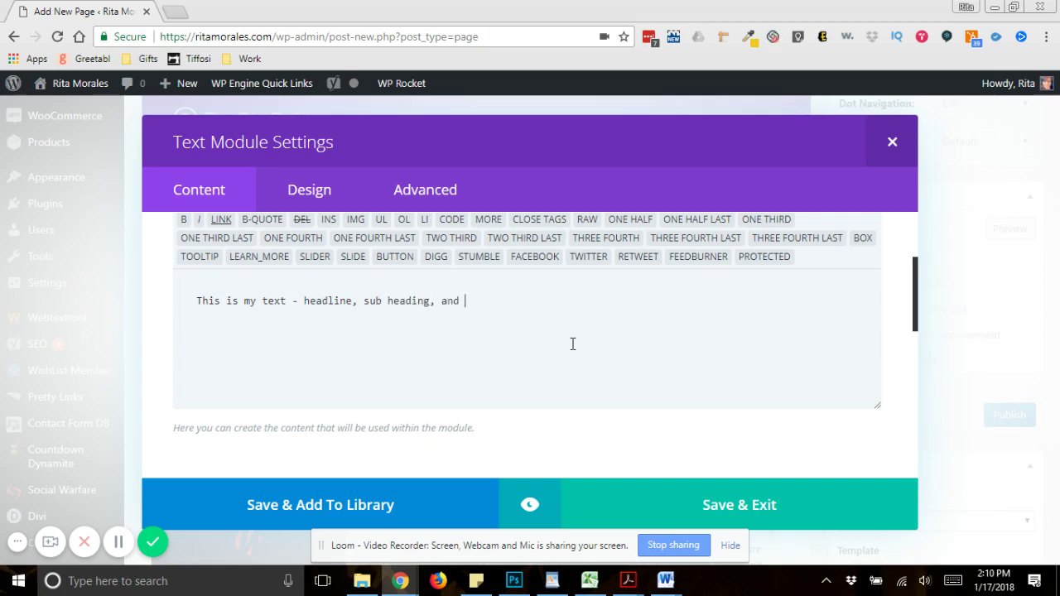
pyautogui.write(' three to')
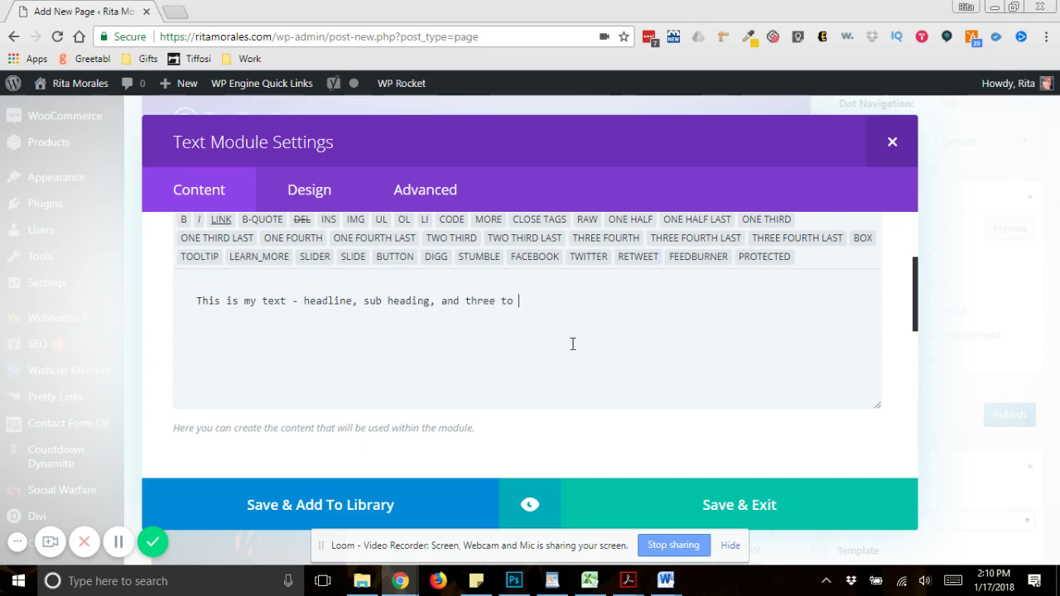
pyautogui.write(' five bullets')
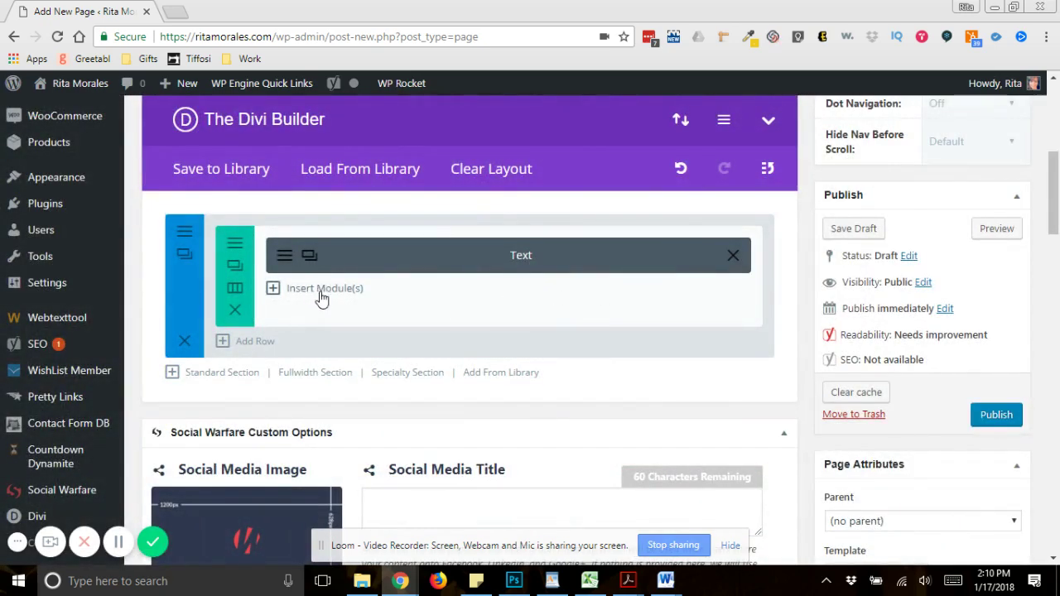
# Insert a Code module below the Text module and leave its content empty.
pyautogui.click(319, 296)
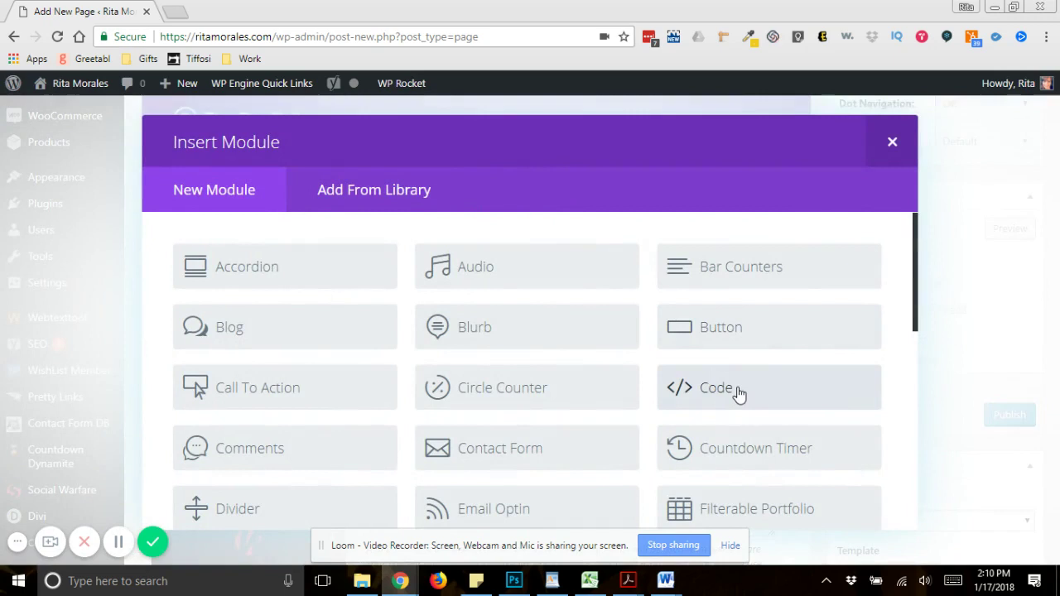
pyautogui.click(739, 395)
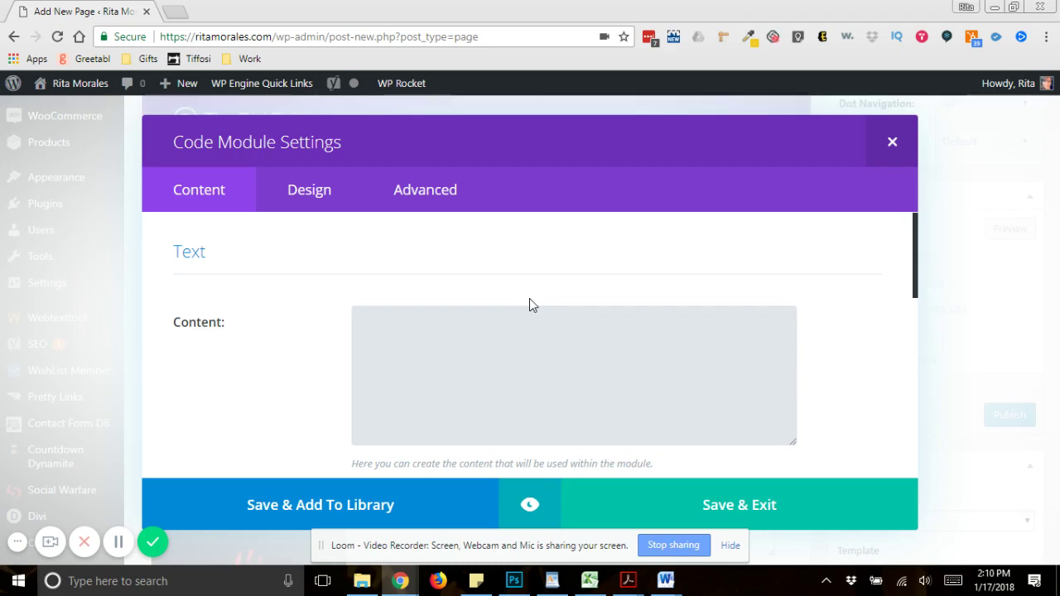
pyautogui.click(892, 144)
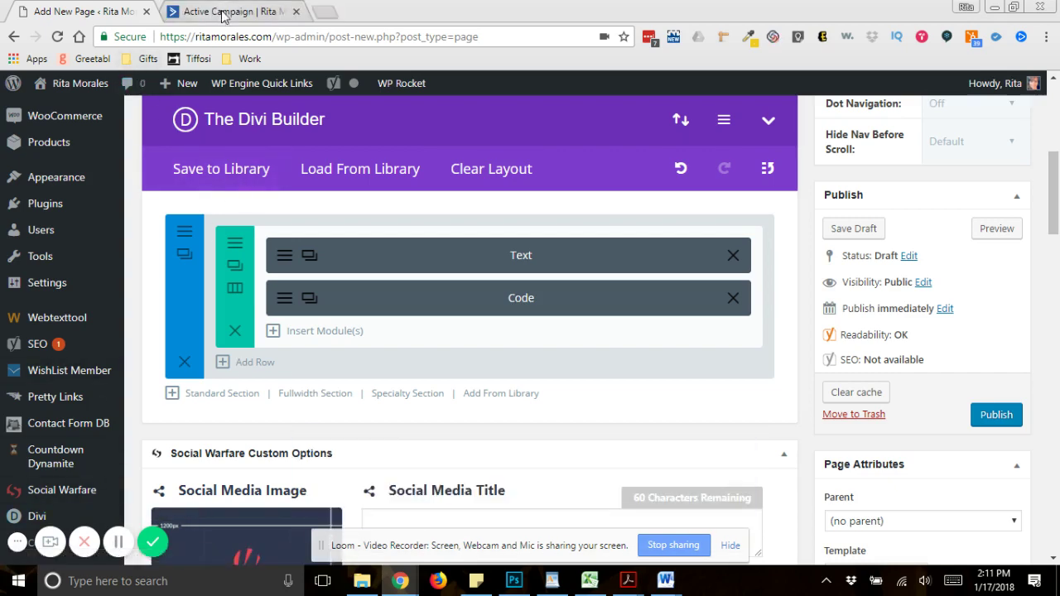
# Open the Business Detox form in ActiveCampaign, check its fields, and keep the Style layout stacked.
pyautogui.click(222, 13)
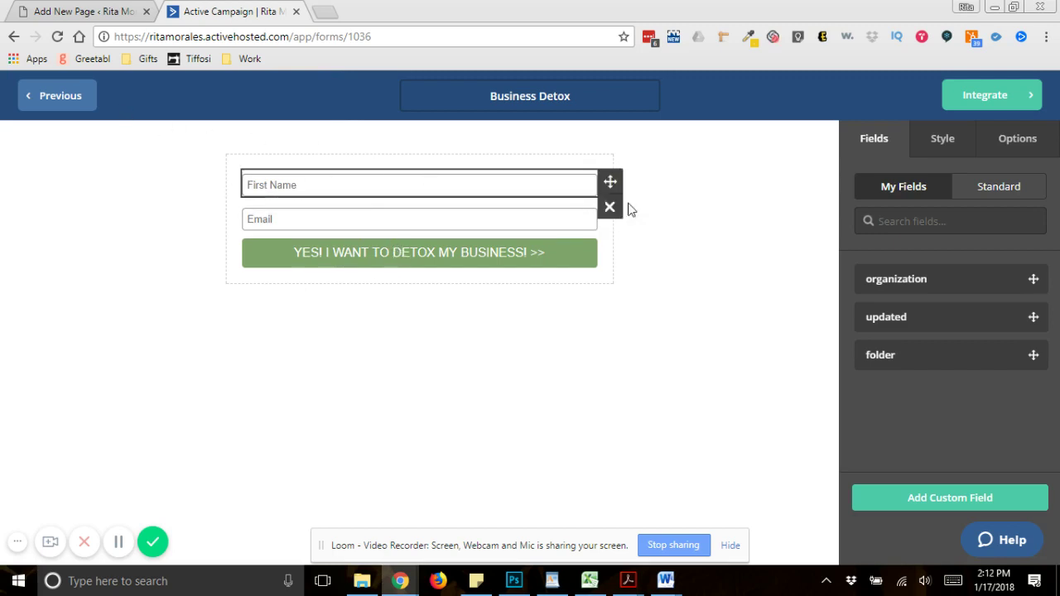
pyautogui.click(984, 192)
pyautogui.click(902, 201)
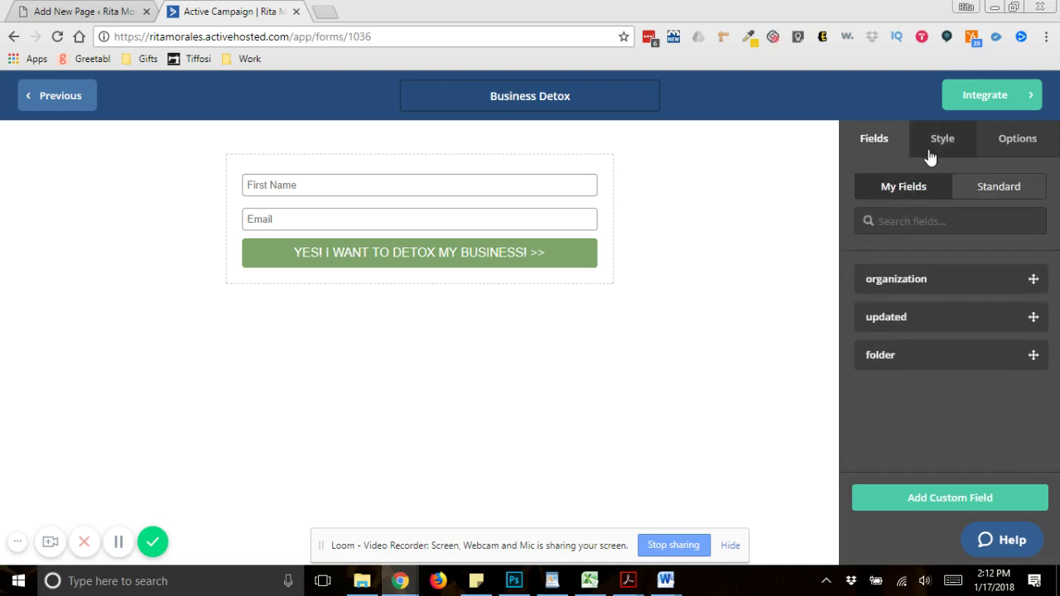
pyautogui.click(936, 150)
pyautogui.click(993, 227)
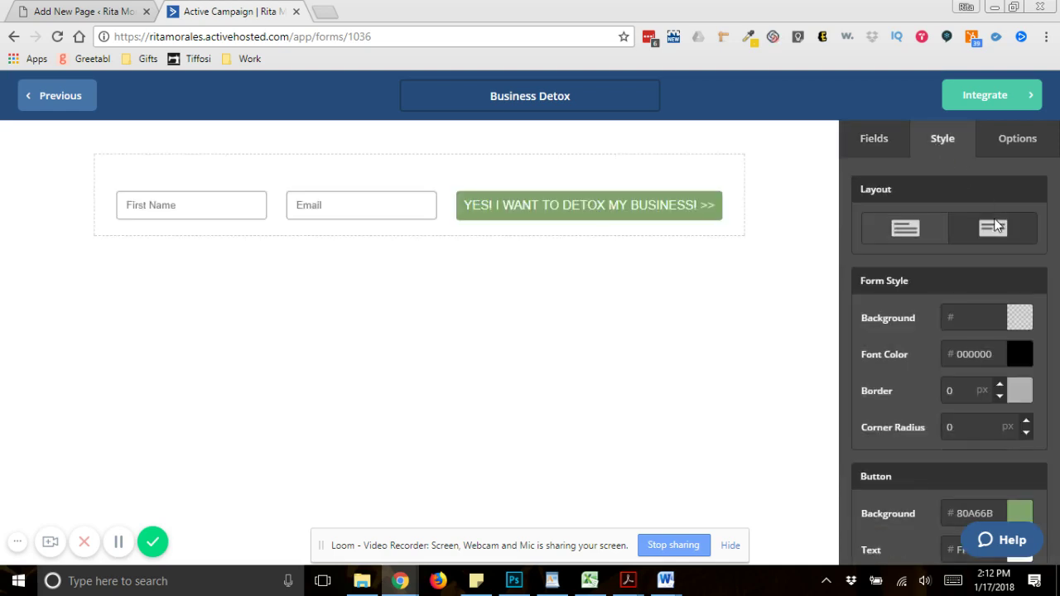
pyautogui.click(928, 228)
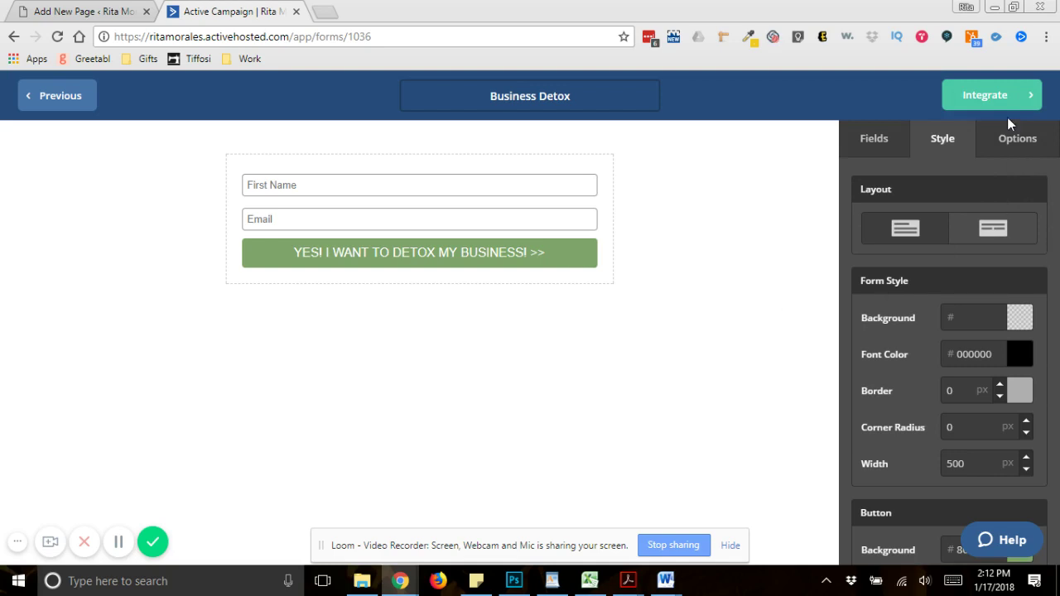
# Review the Subscribe to List opt-in redirect to the Facebook group, then go to Integrate.
pyautogui.click(1015, 144)
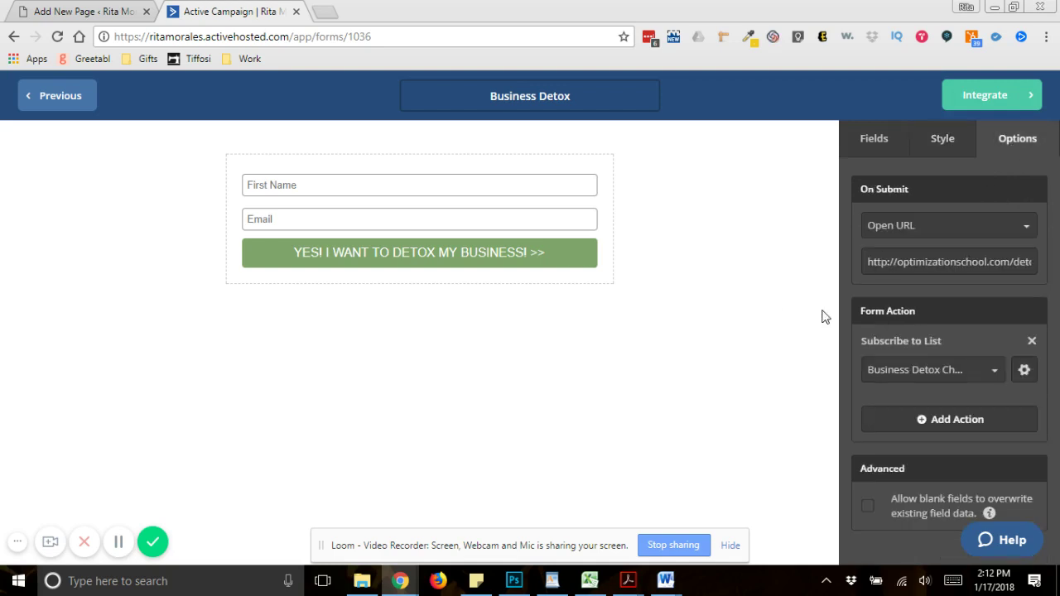
pyautogui.click(1025, 373)
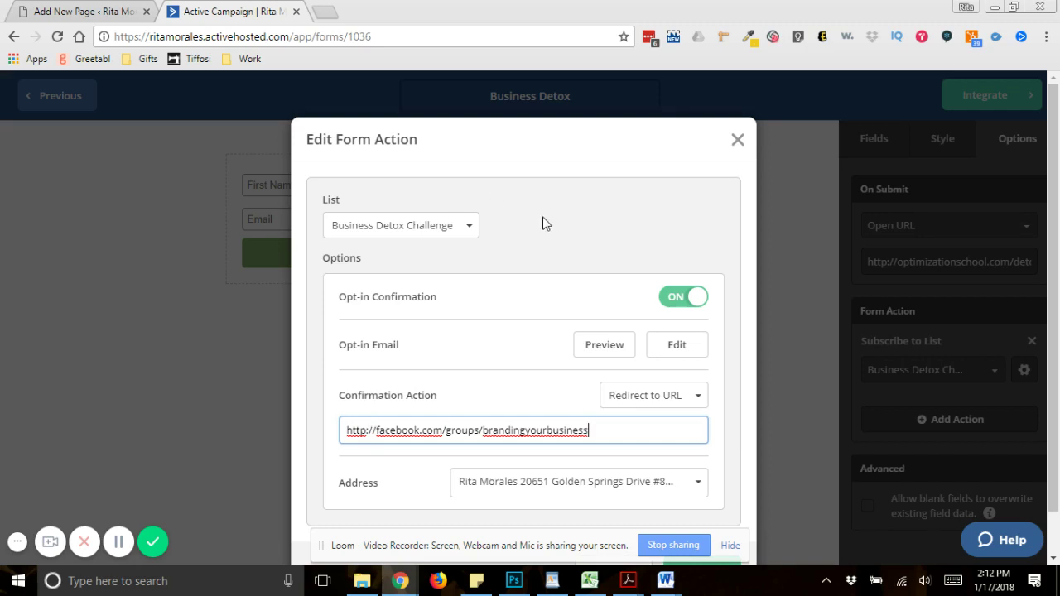
pyautogui.click(736, 141)
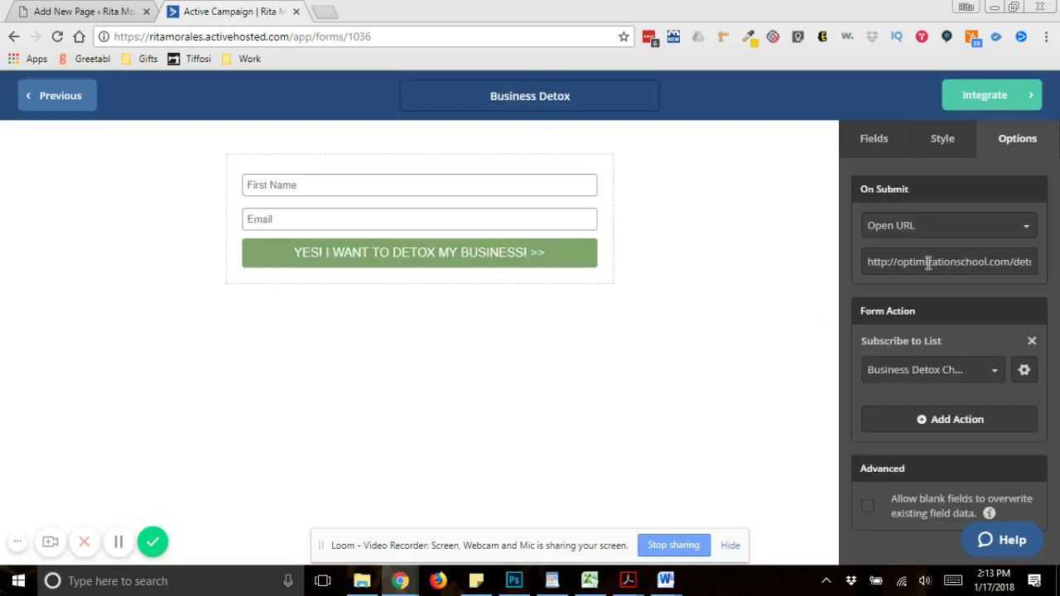
pyautogui.click(996, 96)
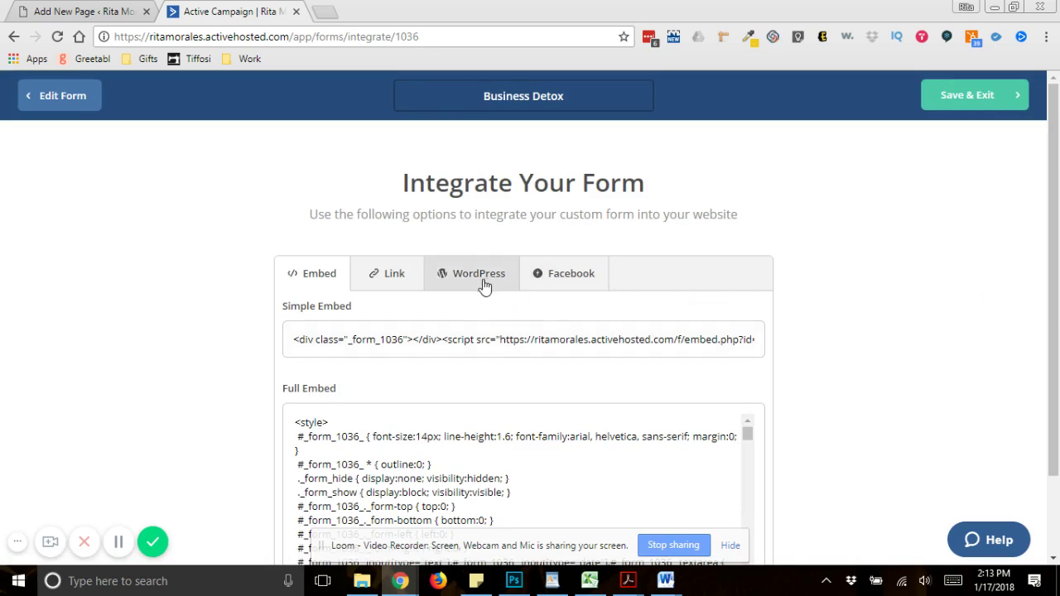
# Copy the Business Detox Simple Embed code into the Divi Code module and save it.
pyautogui.moveTo(1051, 250); pyautogui.dragTo(1049, 331)
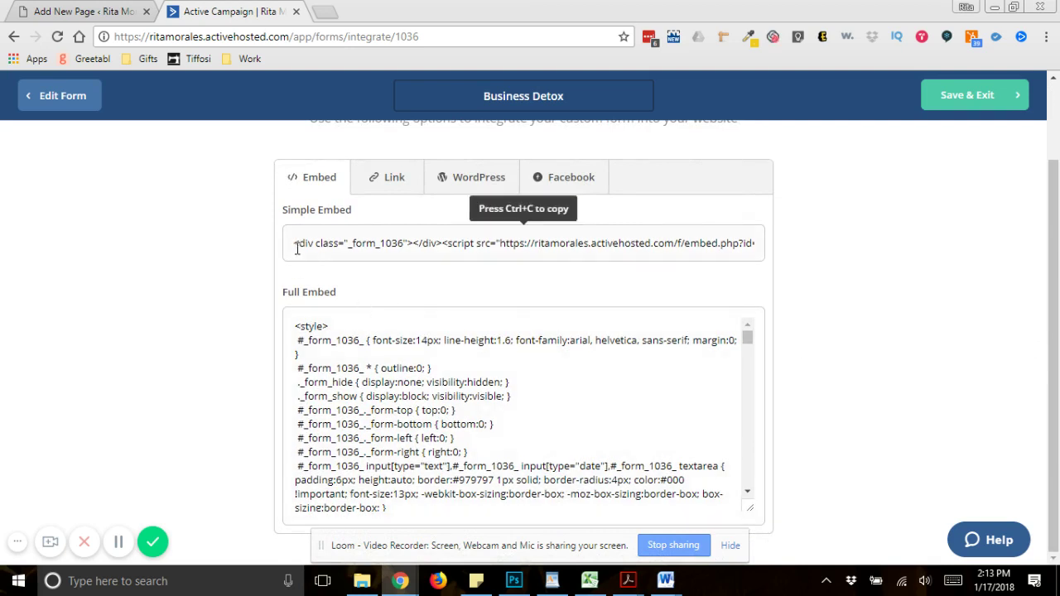
pyautogui.moveTo(293, 247); pyautogui.dragTo(1045, 287)
pyautogui.hotkey('ctrl', 'c')
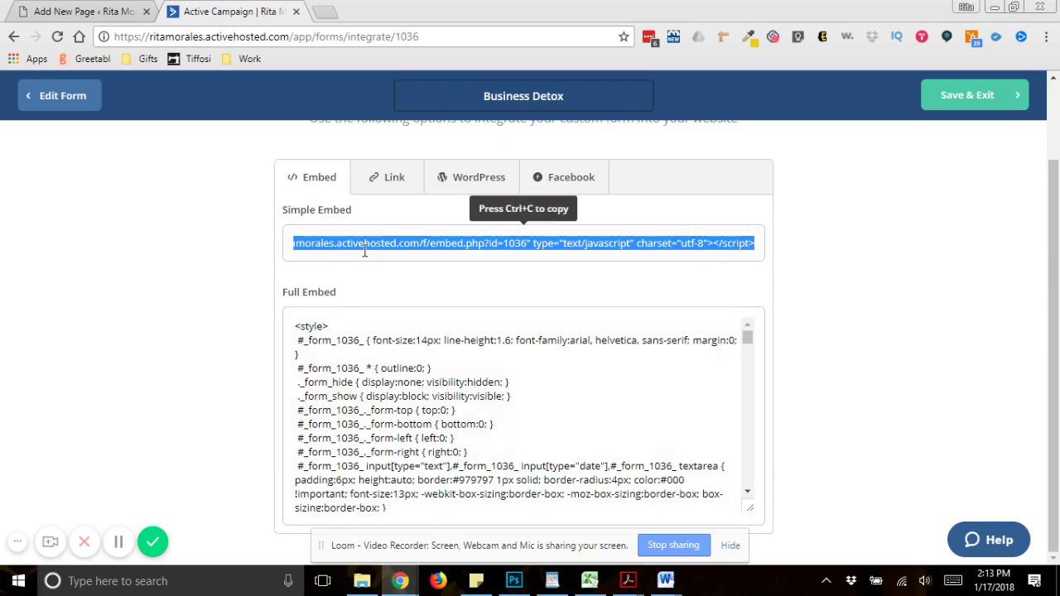
pyautogui.click(81, 15)
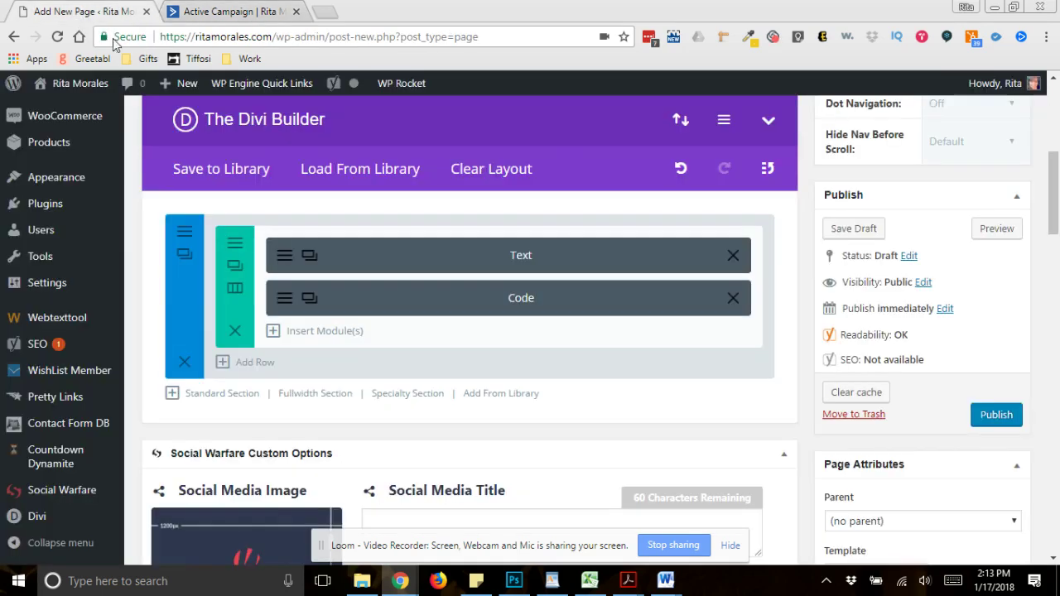
pyautogui.click(282, 303)
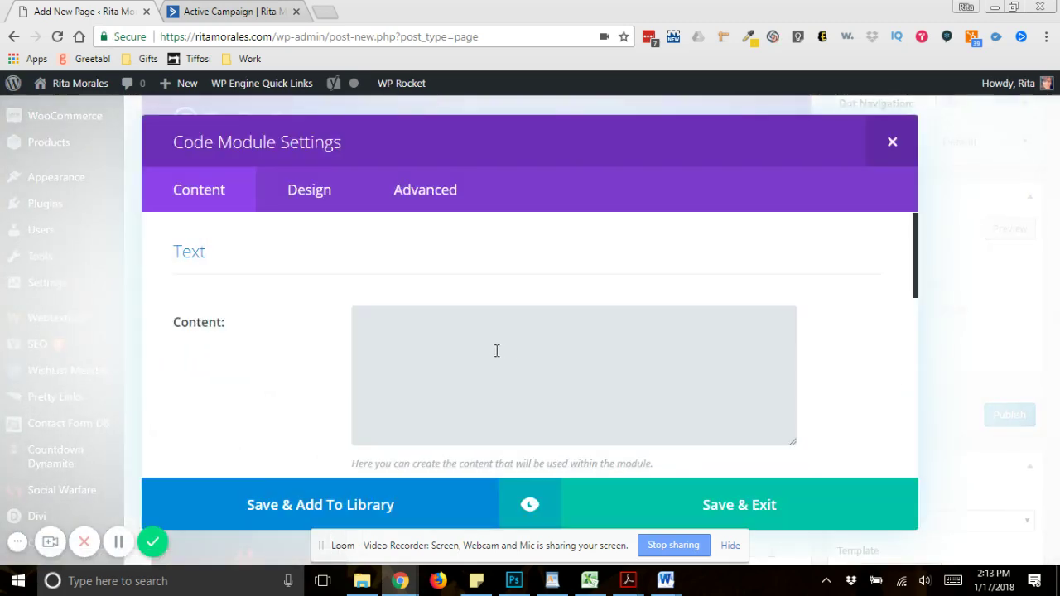
pyautogui.click(497, 351)
pyautogui.hotkey('ctrl', 'v')
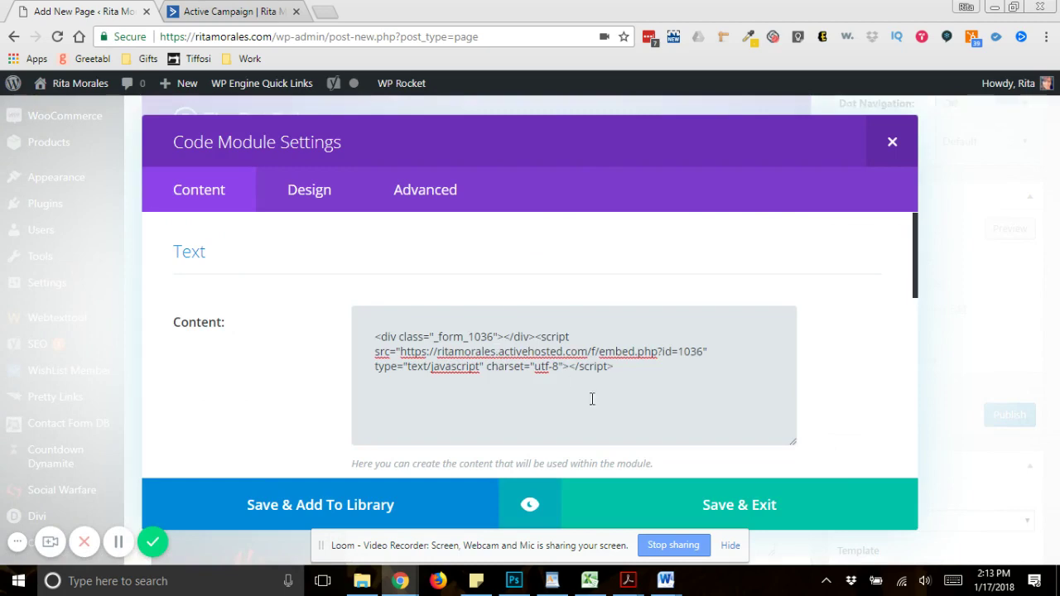
pyautogui.click(751, 495)
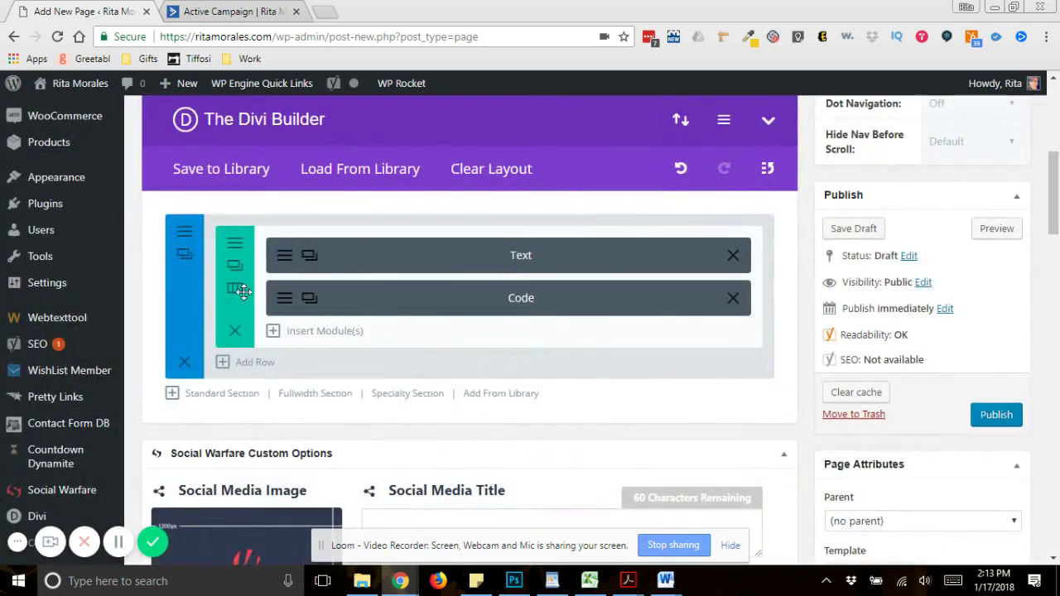
# Change the row to a 1/2 + 1/2 layout with Text and Code in the right column.
pyautogui.click(231, 292)
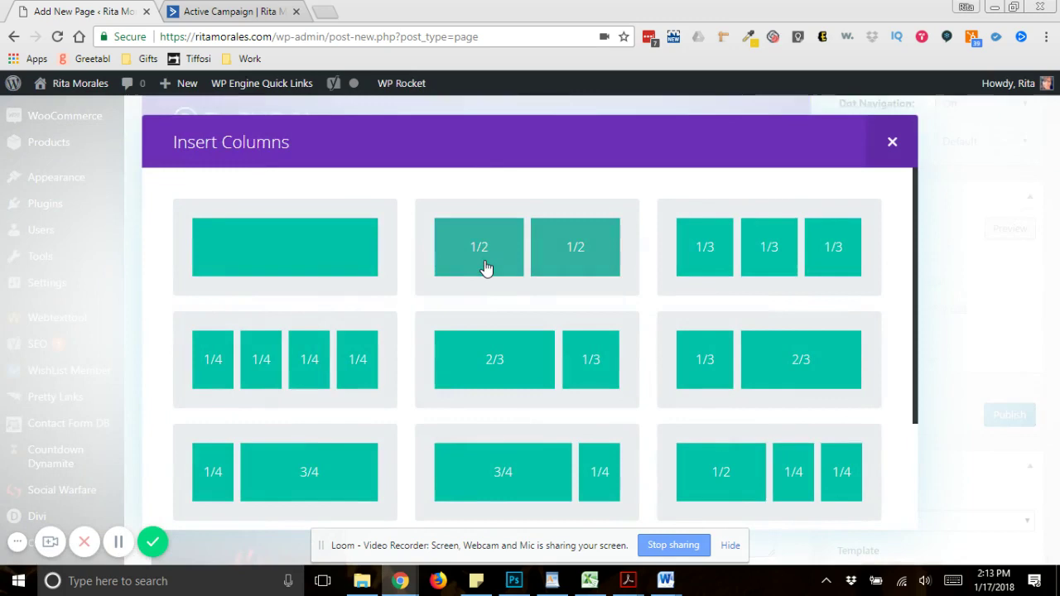
pyautogui.click(485, 265)
pyautogui.moveTo(344, 261); pyautogui.dragTo(610, 258)
pyautogui.moveTo(367, 257); pyautogui.dragTo(552, 296)
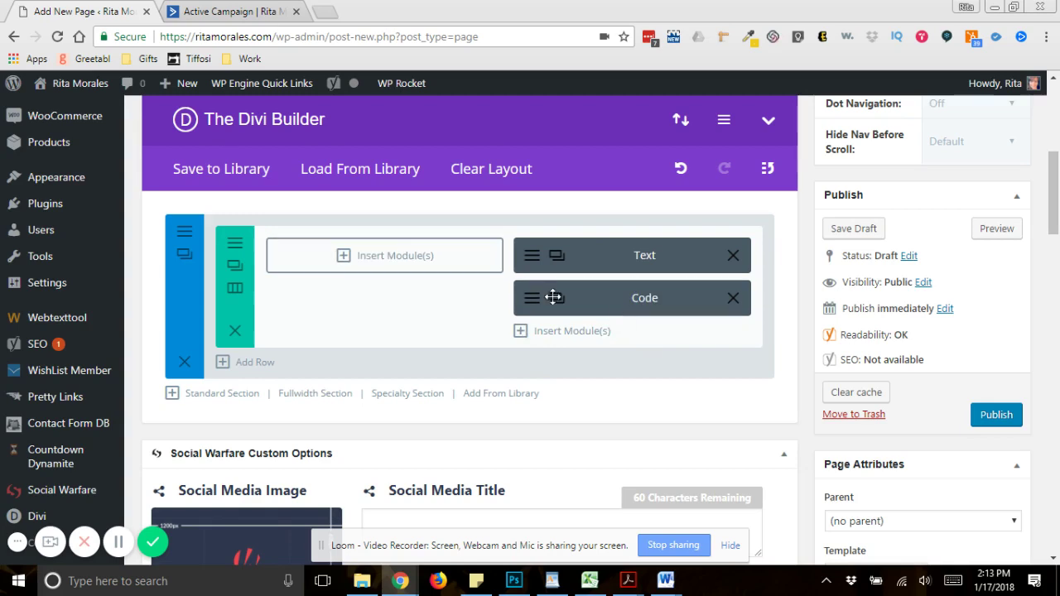
# Add a trial Video module to the left column, then delete it.
pyautogui.click(379, 255)
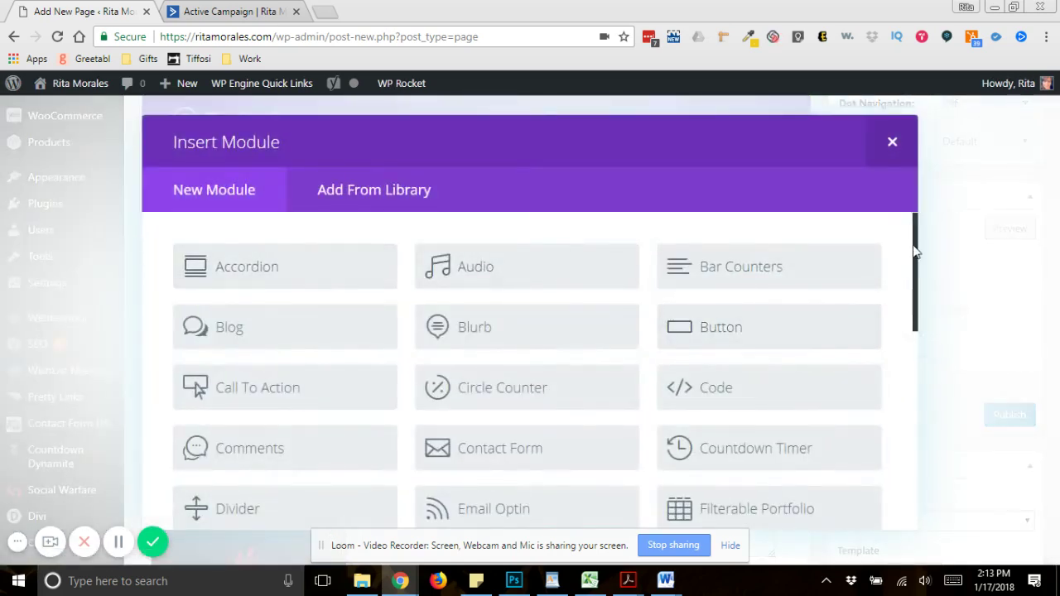
pyautogui.moveTo(913, 230); pyautogui.dragTo(891, 456)
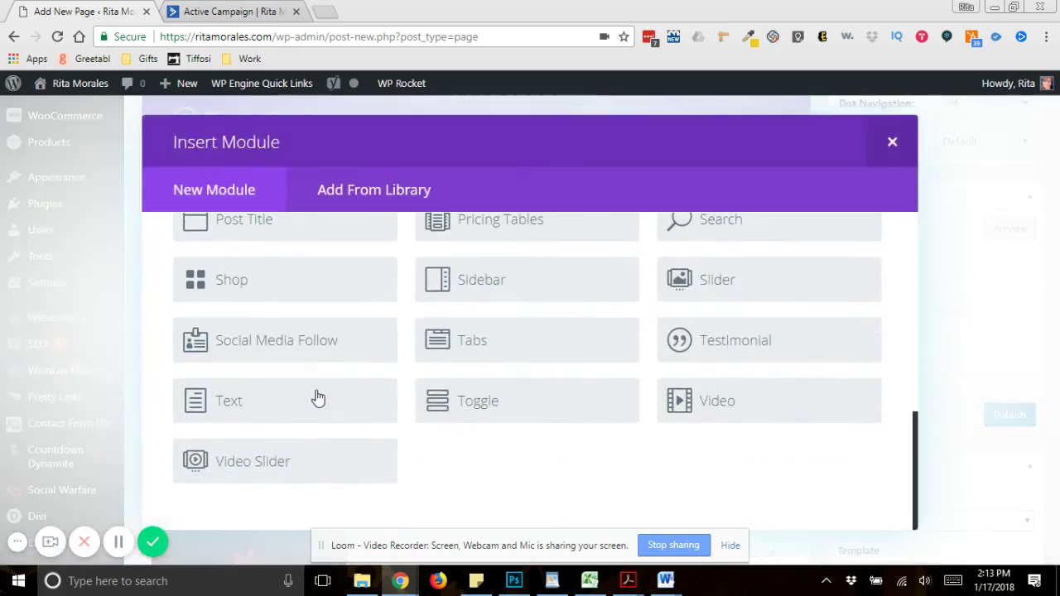
pyautogui.click(717, 400)
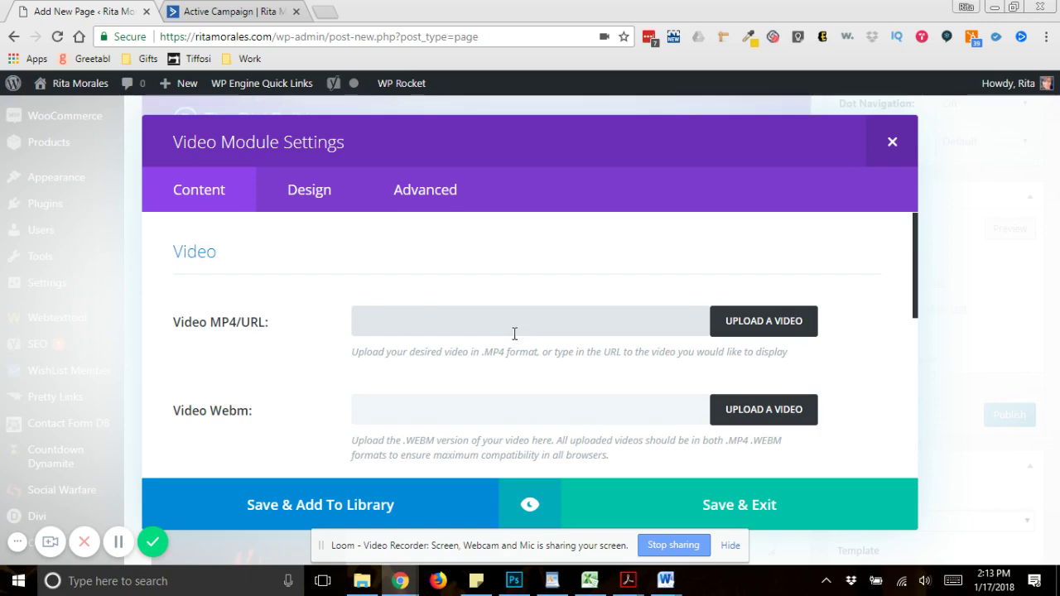
pyautogui.click(894, 141)
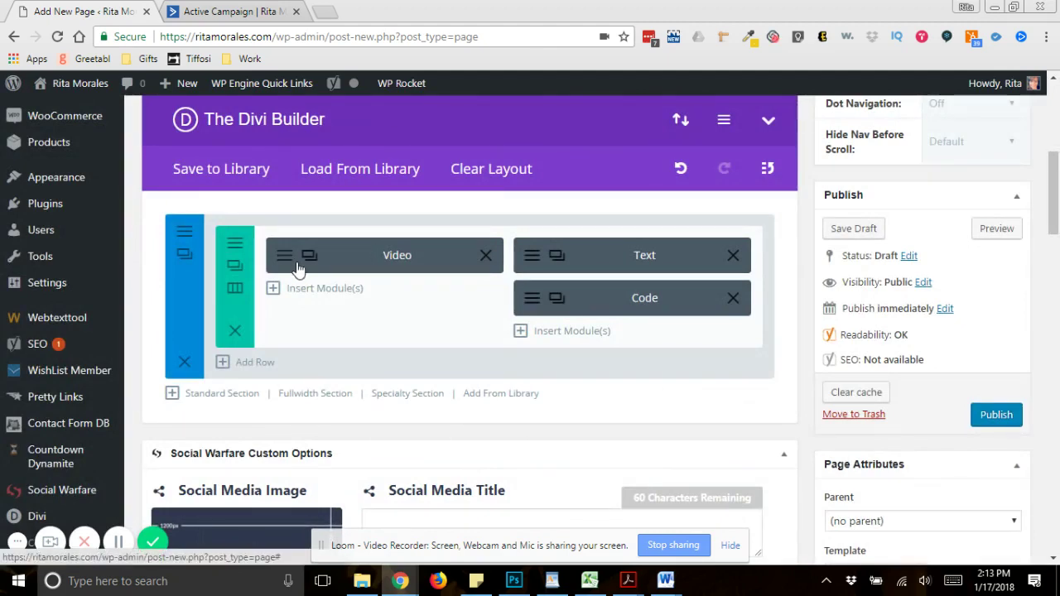
pyautogui.click(286, 258)
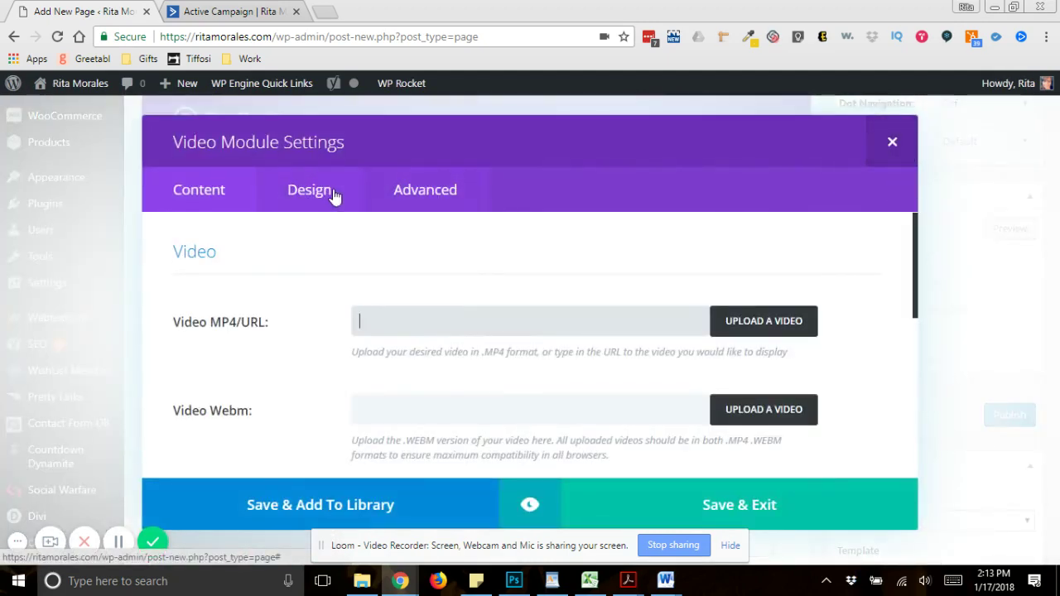
pyautogui.click(892, 144)
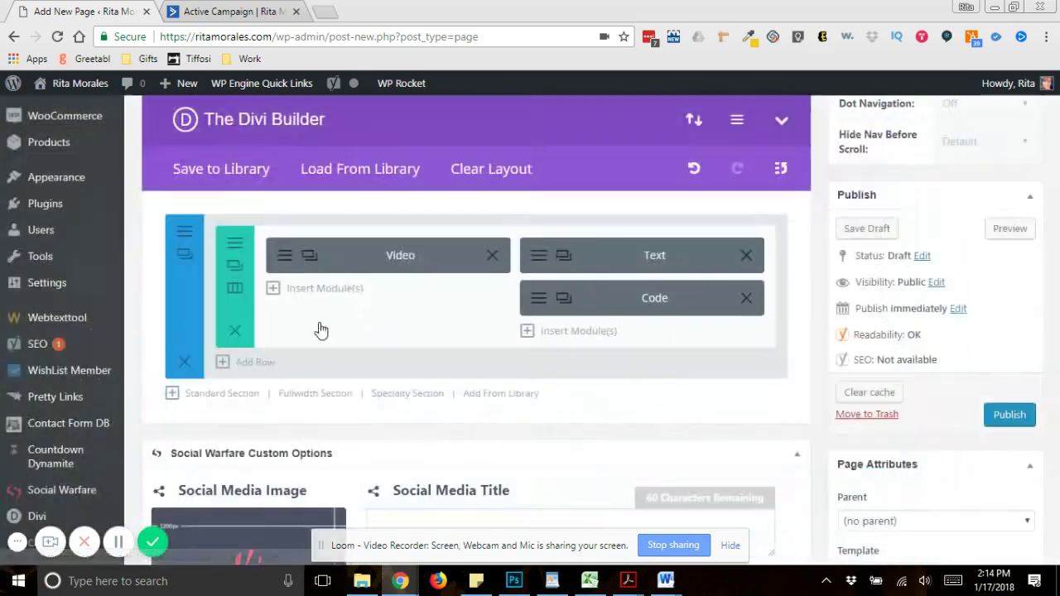
pyautogui.click(491, 257)
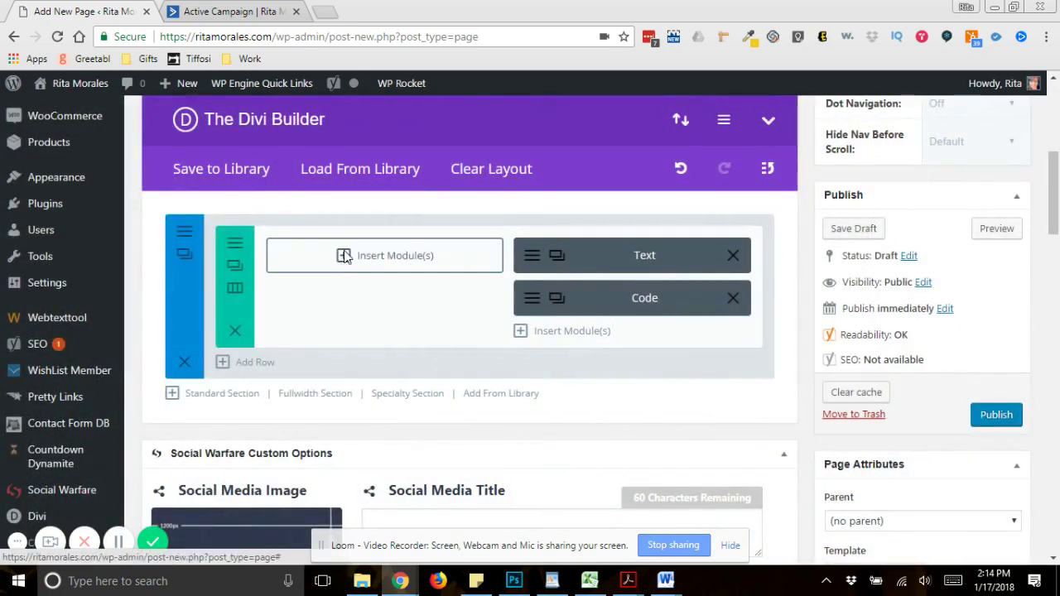
# Add an Image module to the left column showing the Work Together home-services.png image.
pyautogui.click(344, 257)
pyautogui.moveTo(916, 240); pyautogui.dragTo(900, 323)
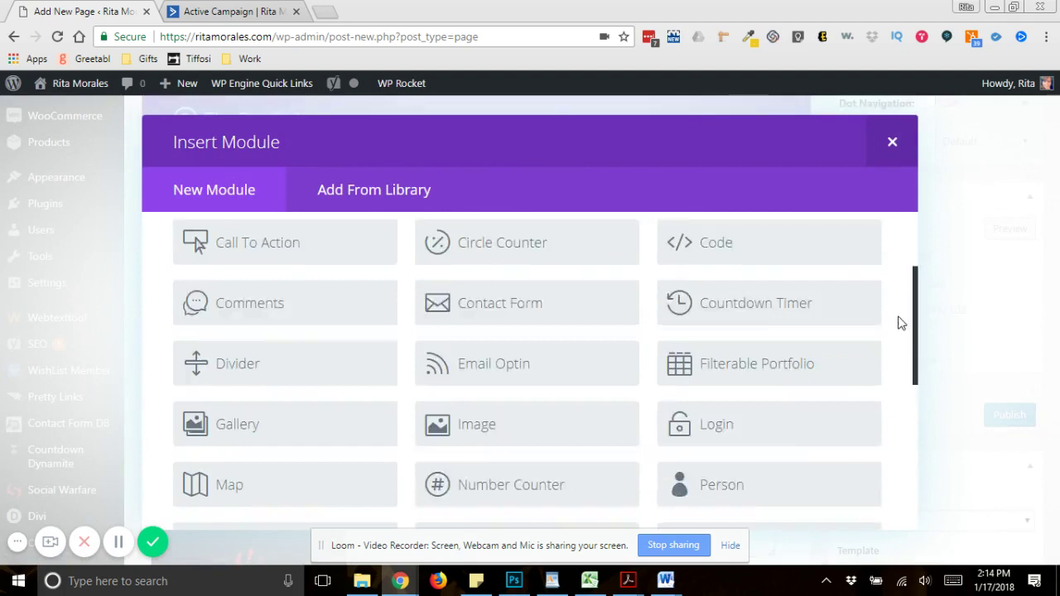
pyautogui.scroll(-3, 900, 323)
pyautogui.click(499, 314)
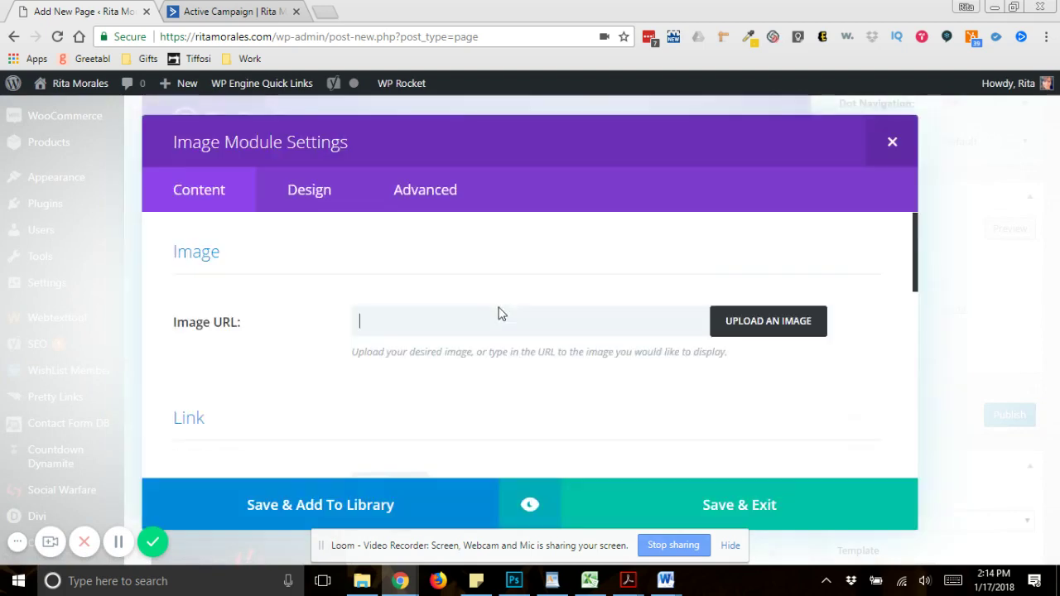
pyautogui.click(750, 325)
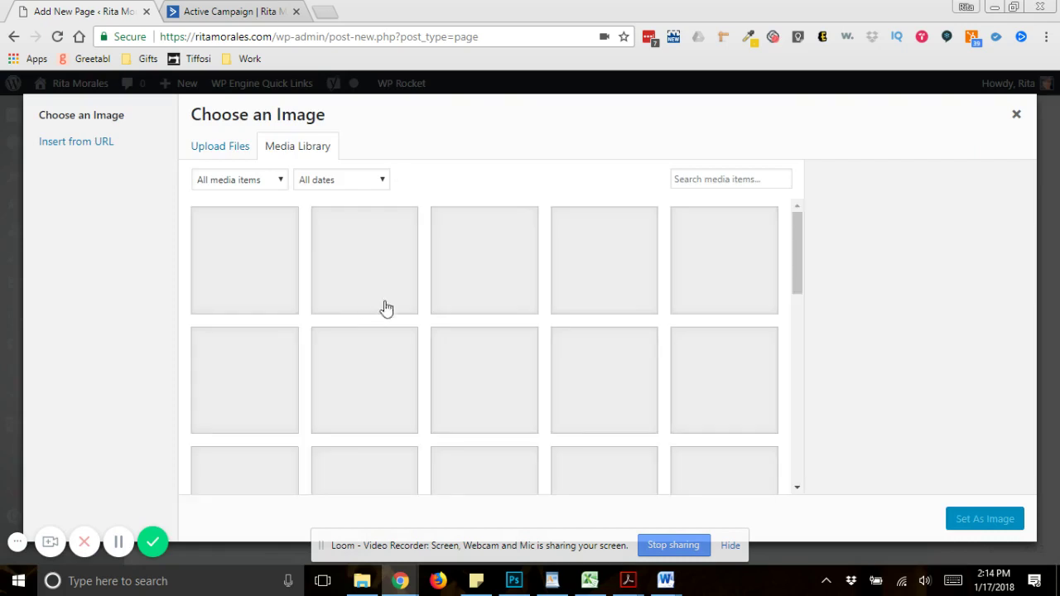
pyautogui.click(578, 299)
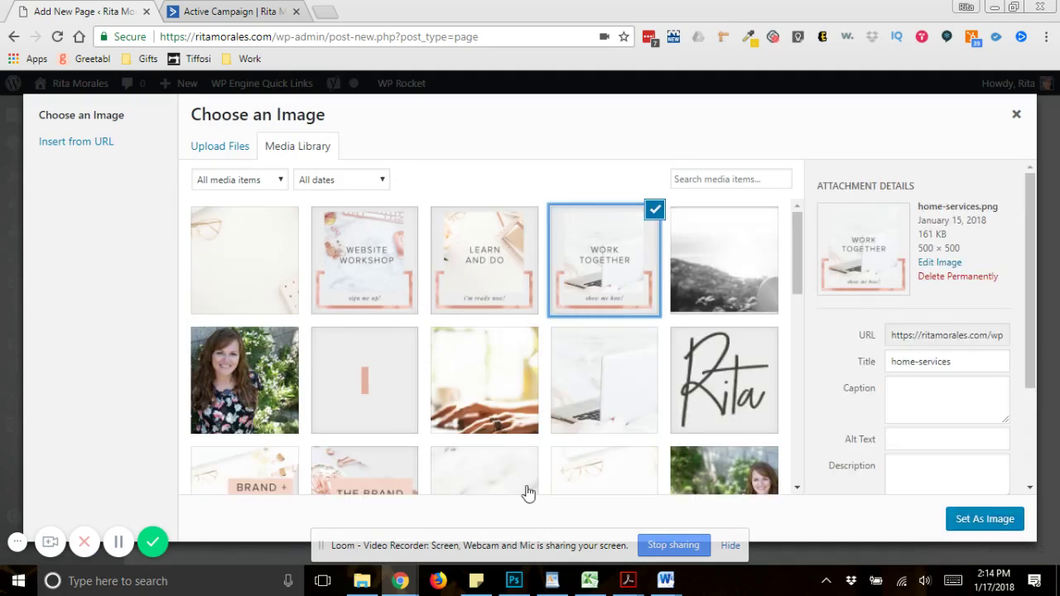
pyautogui.click(965, 516)
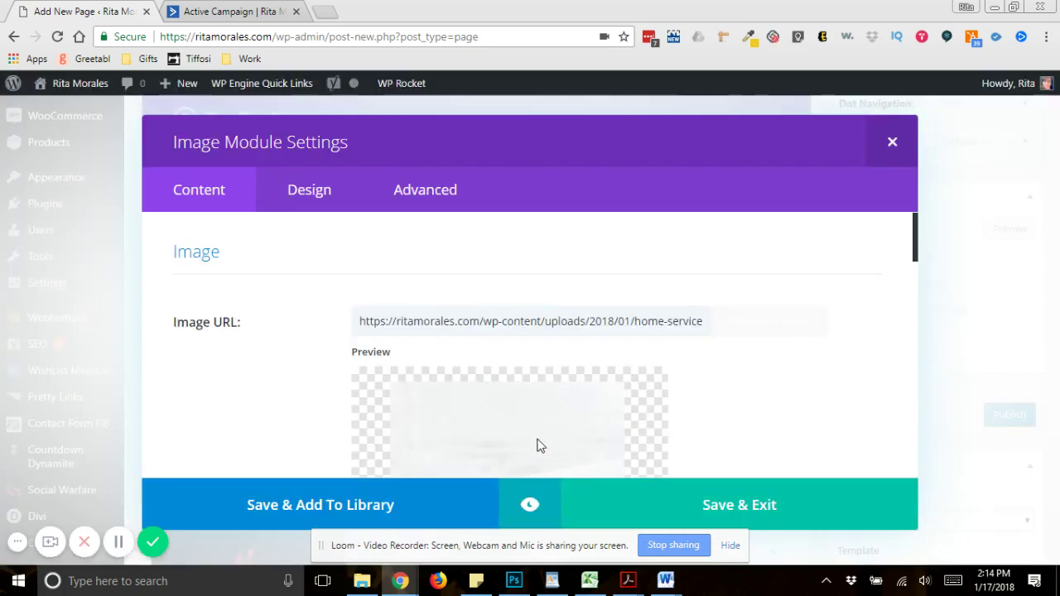
pyautogui.click(692, 502)
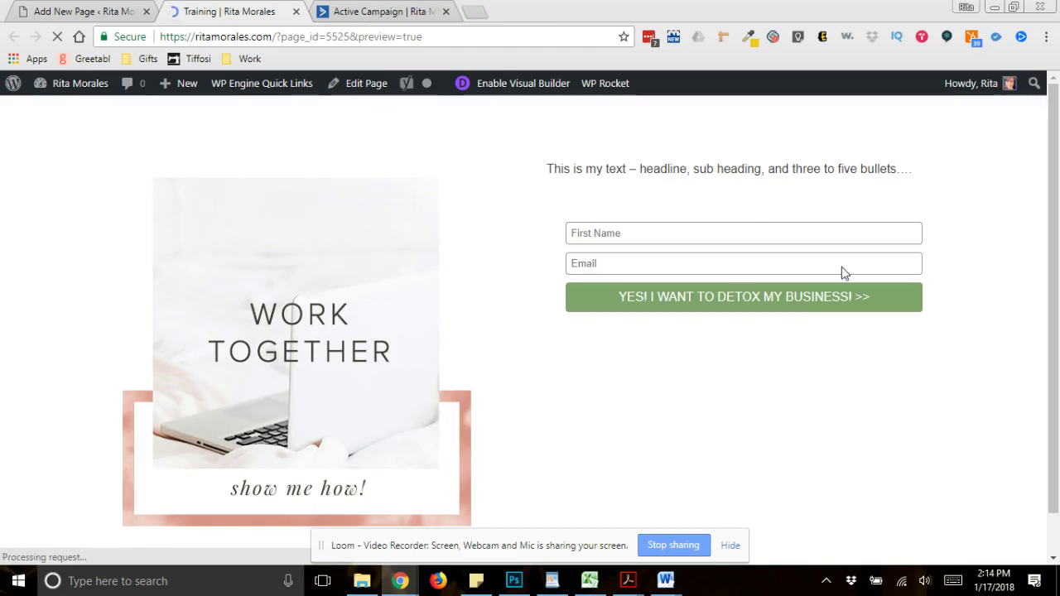
# Scroll through the Training preview to check the image beside the text and opt-in form.
pyautogui.scroll(-1, 1035, 240)
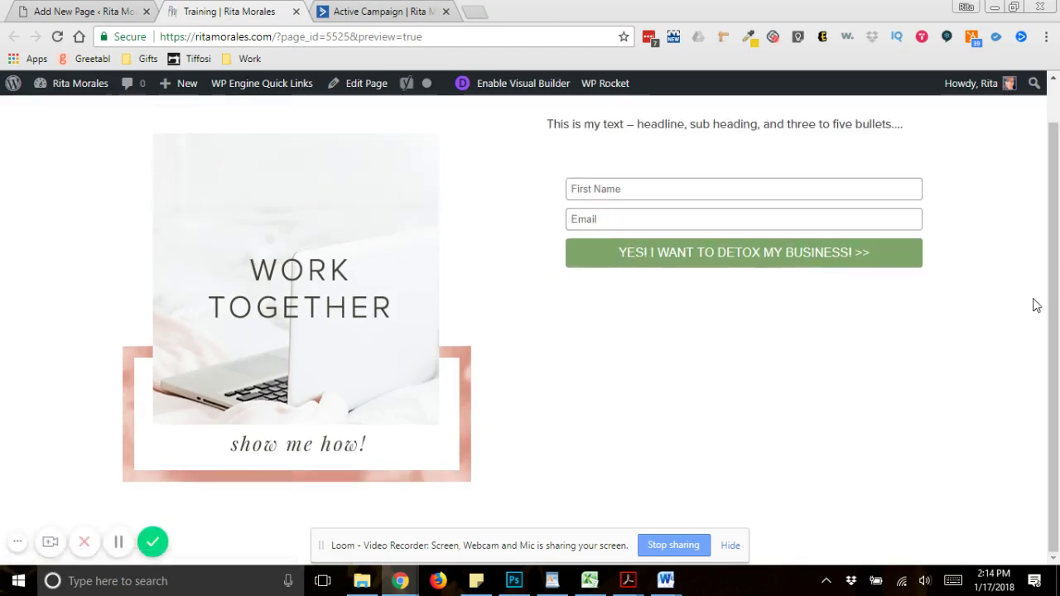
pyautogui.scroll(1, 1050, 298)
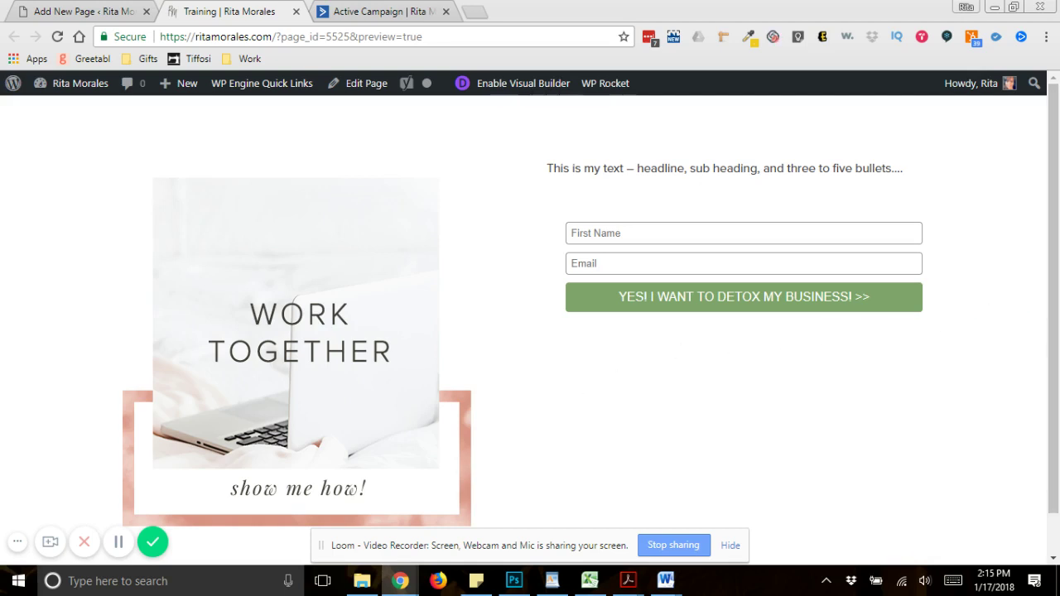
# Add a standard section with one full-width column below, discarding an accidental fullwidth section.
pyautogui.moveTo(1052, 344); pyautogui.dragTo(1041, 433)
pyautogui.click(87, 10)
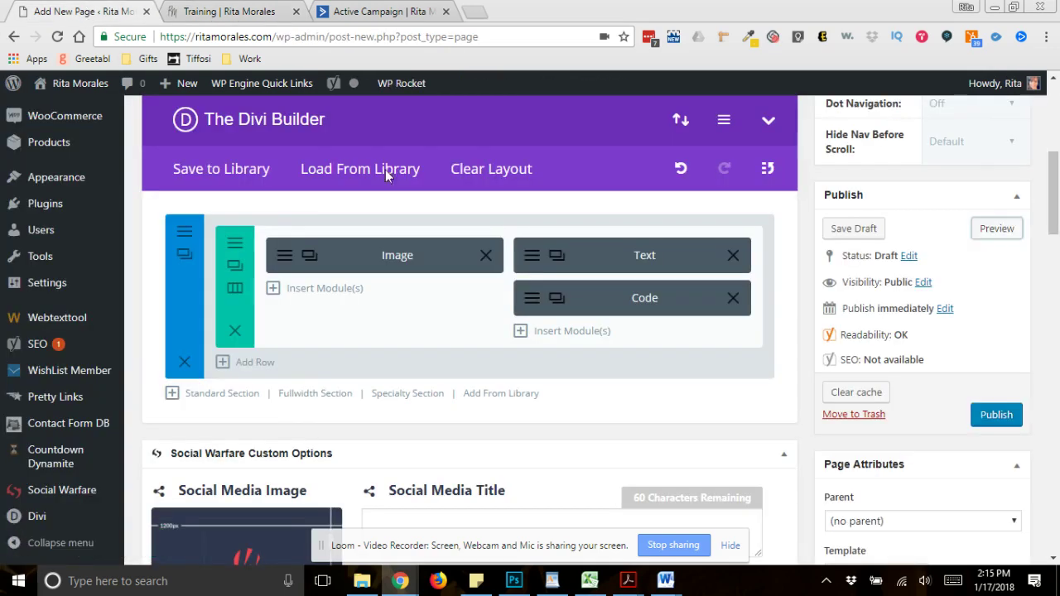
pyautogui.click(290, 395)
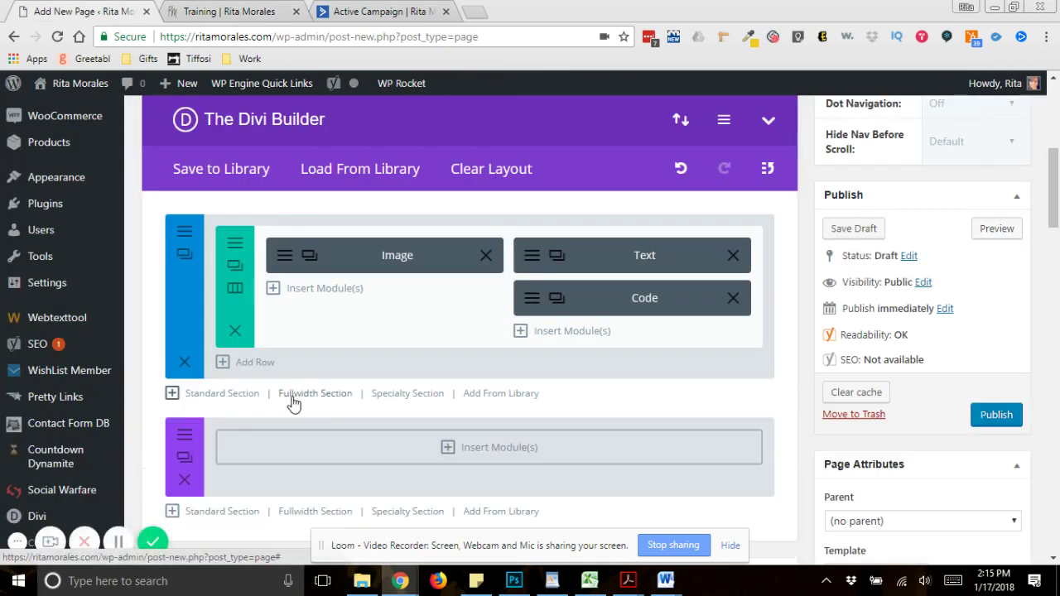
pyautogui.click(191, 483)
pyautogui.click(222, 394)
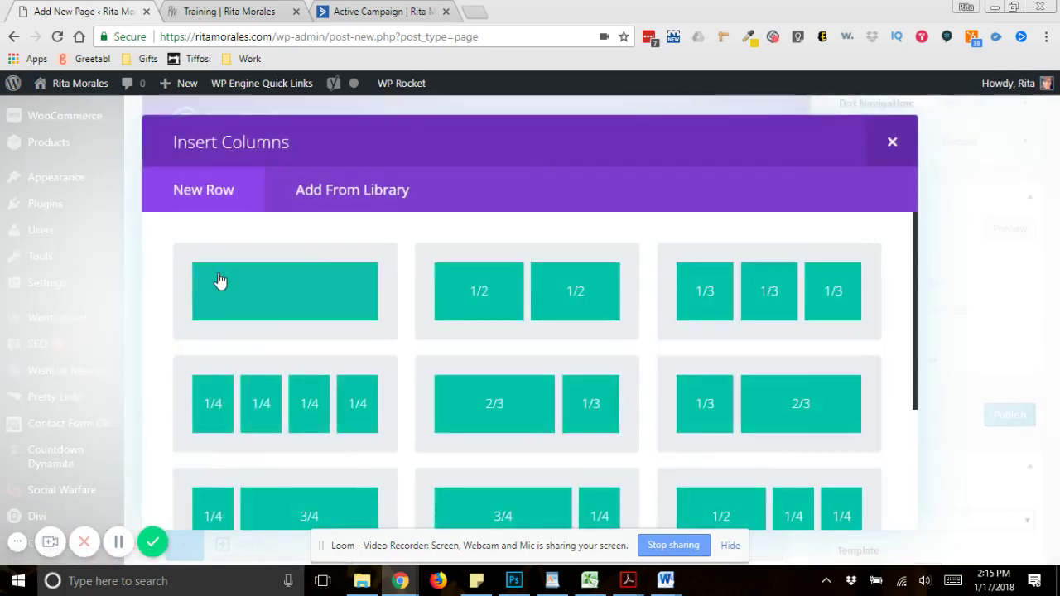
pyautogui.click(256, 305)
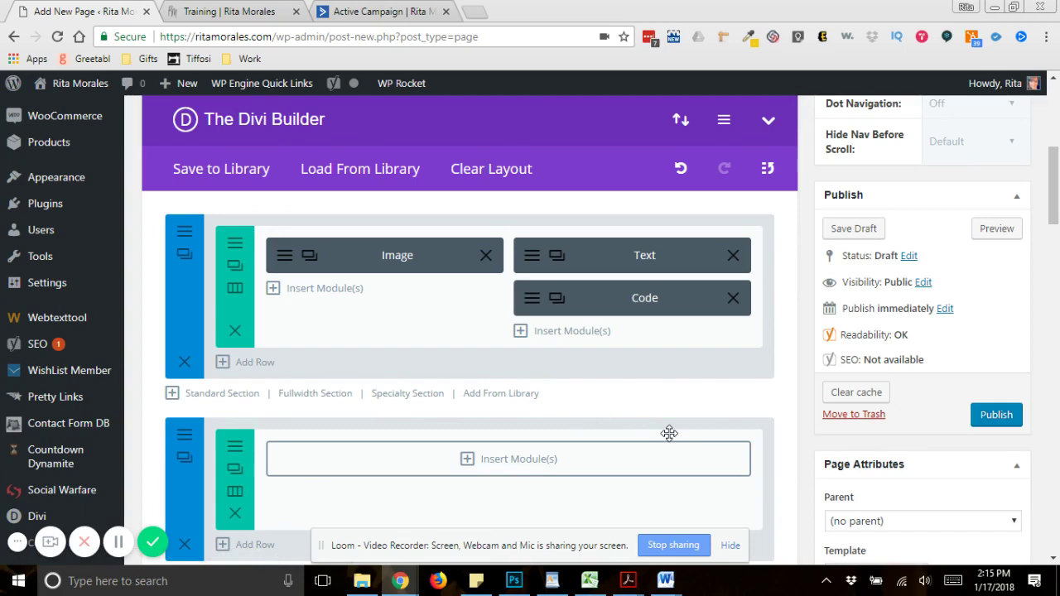
# Insert a Text module in the new section and delete its [one_fourth] shortcode content.
pyautogui.click(551, 473)
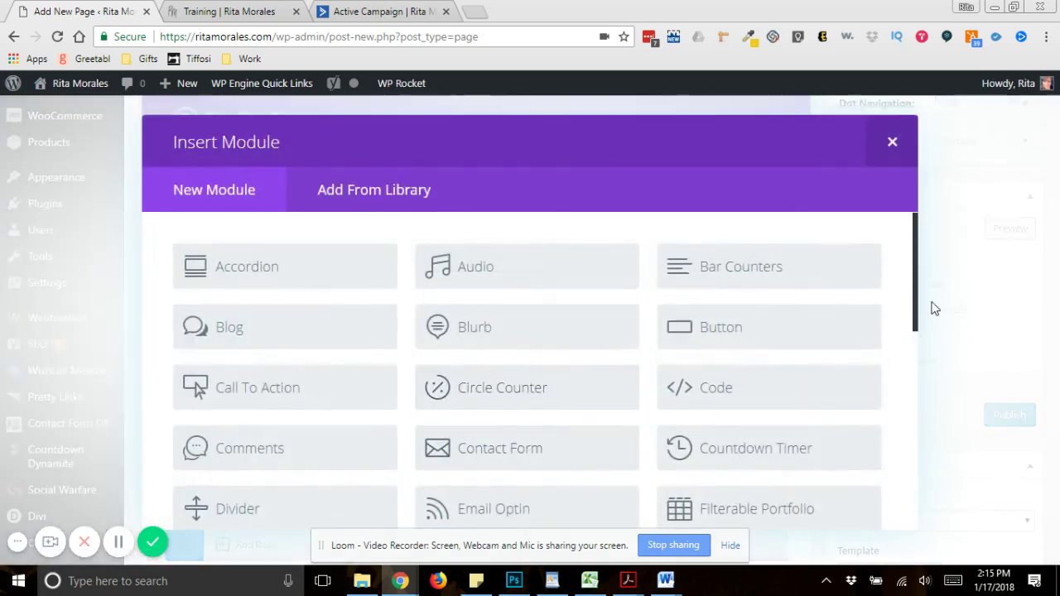
pyautogui.moveTo(917, 305); pyautogui.dragTo(889, 516)
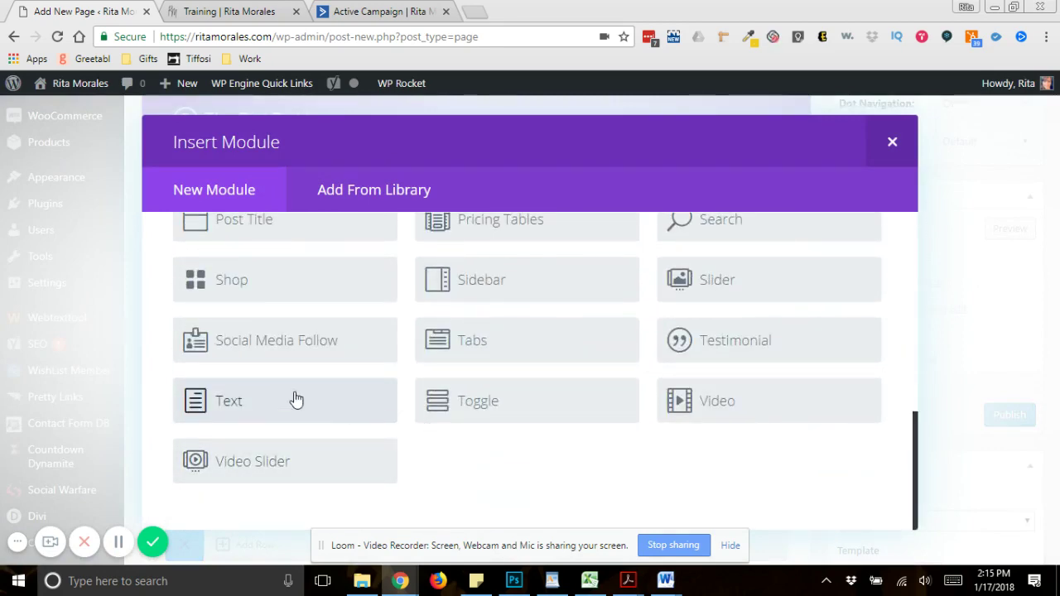
pyautogui.click(297, 399)
pyautogui.click(298, 400)
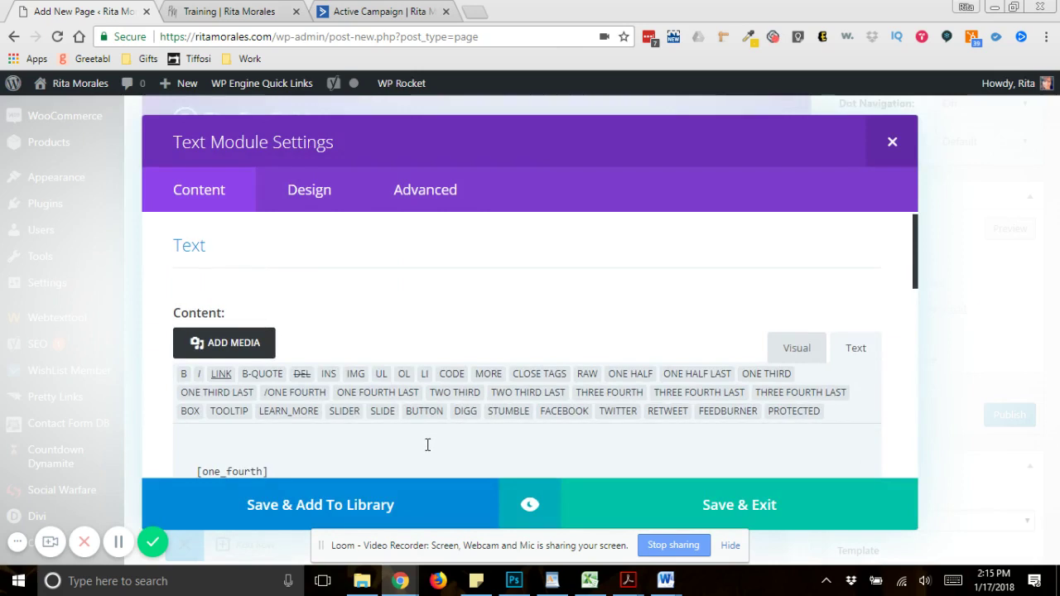
pyautogui.moveTo(323, 463); pyautogui.dragTo(171, 459)
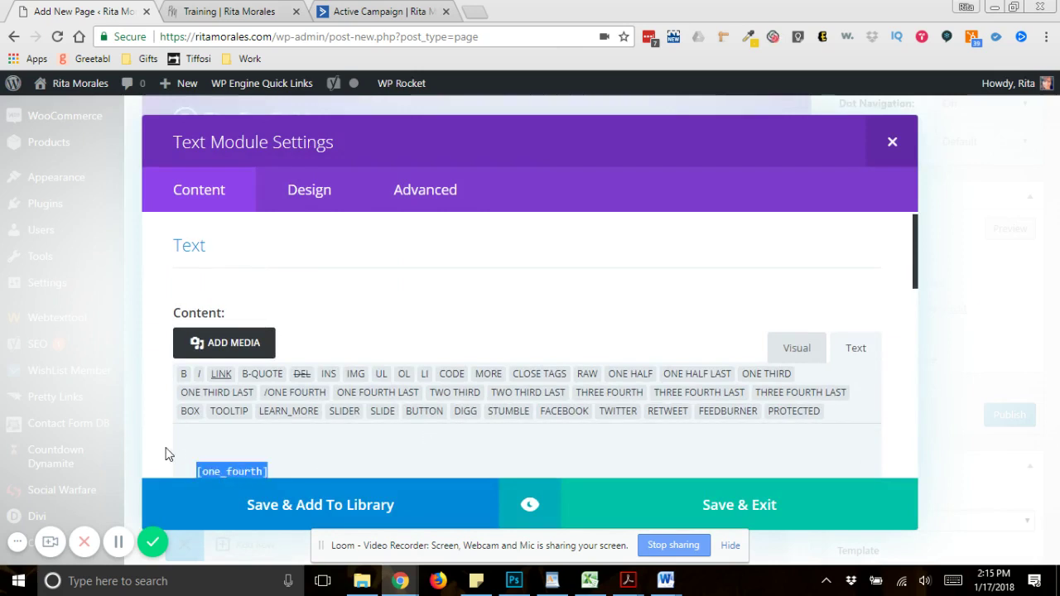
pyautogui.press('BackSpace')
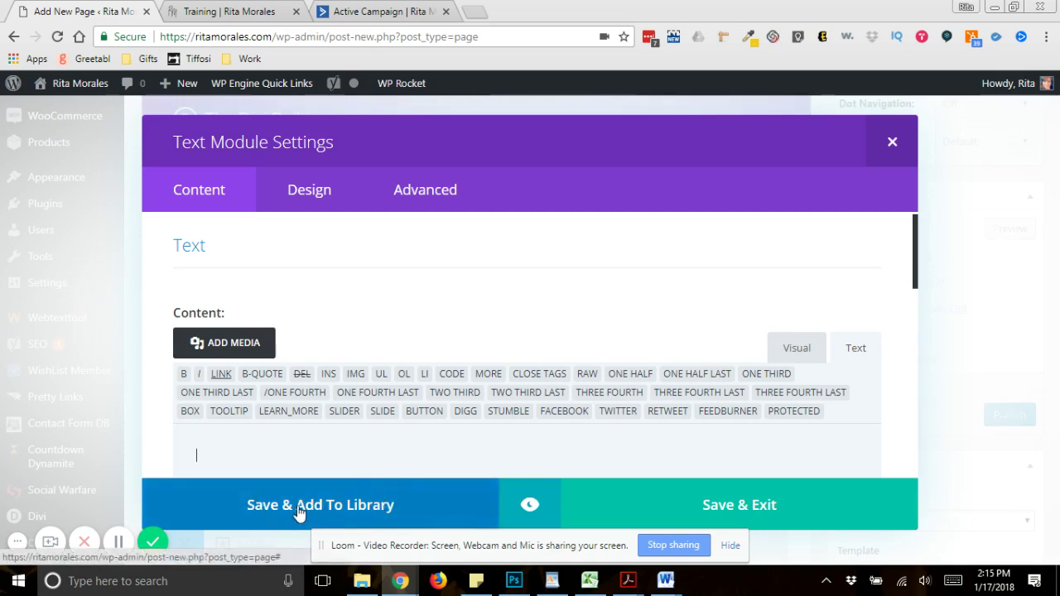
pyautogui.click(354, 508)
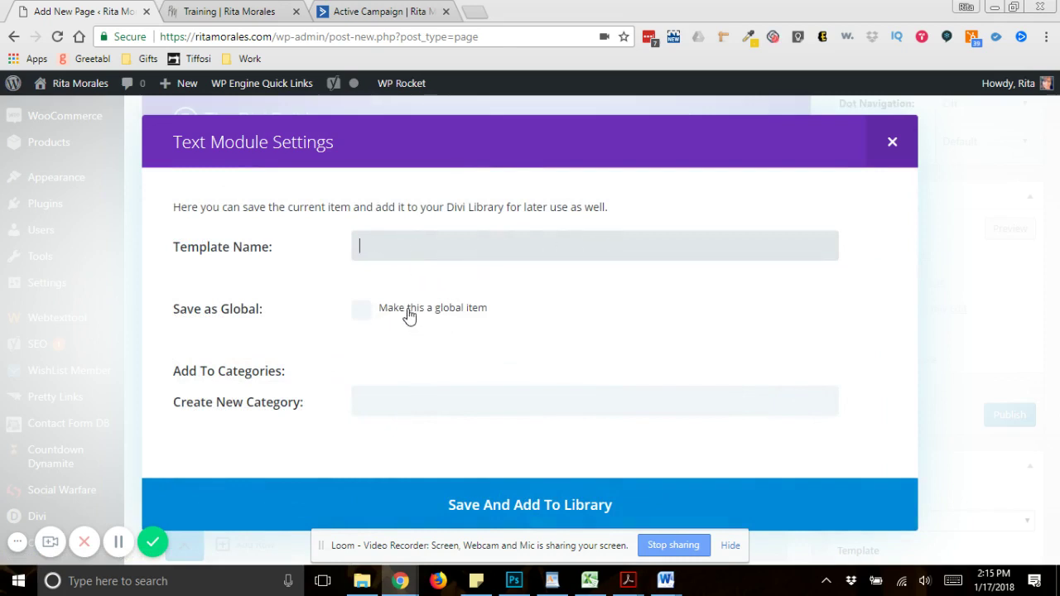
pyautogui.click(891, 144)
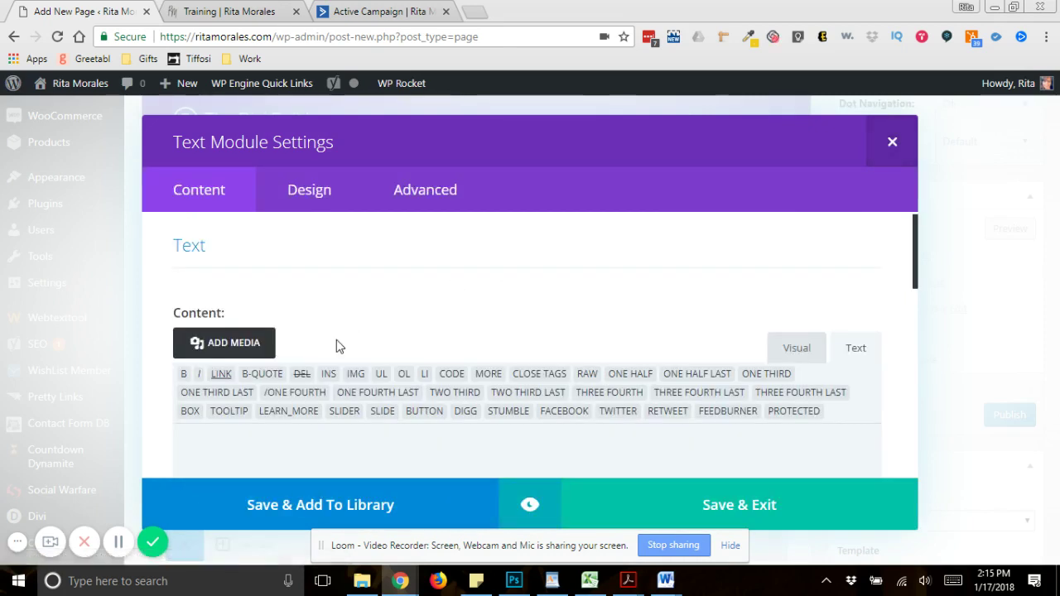